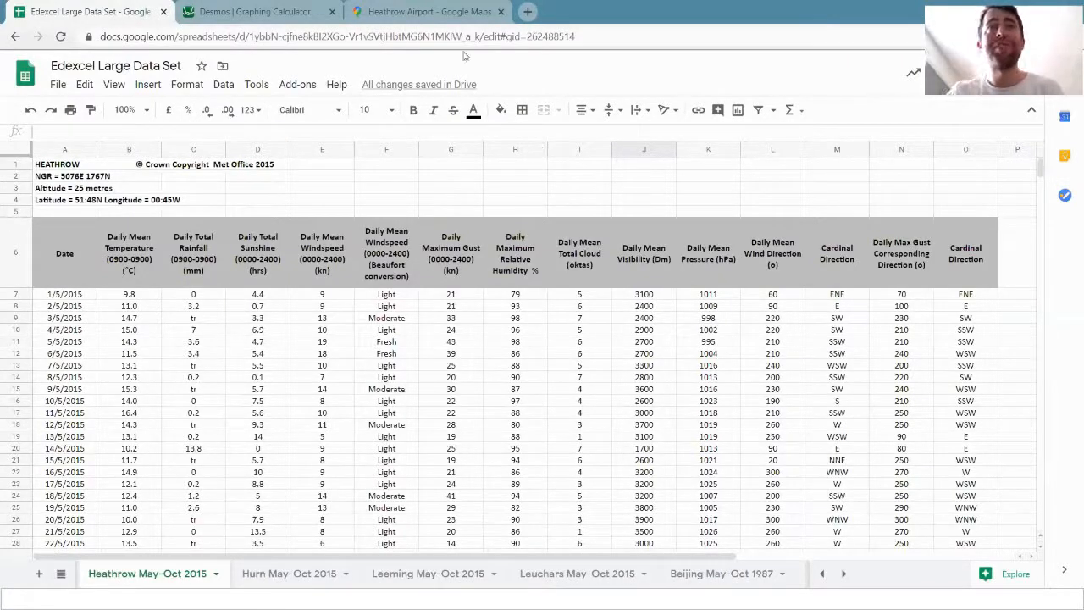
Switch to Google Maps and examine the satellite view of Heathrow Airport and its runways
left_click(430, 11)
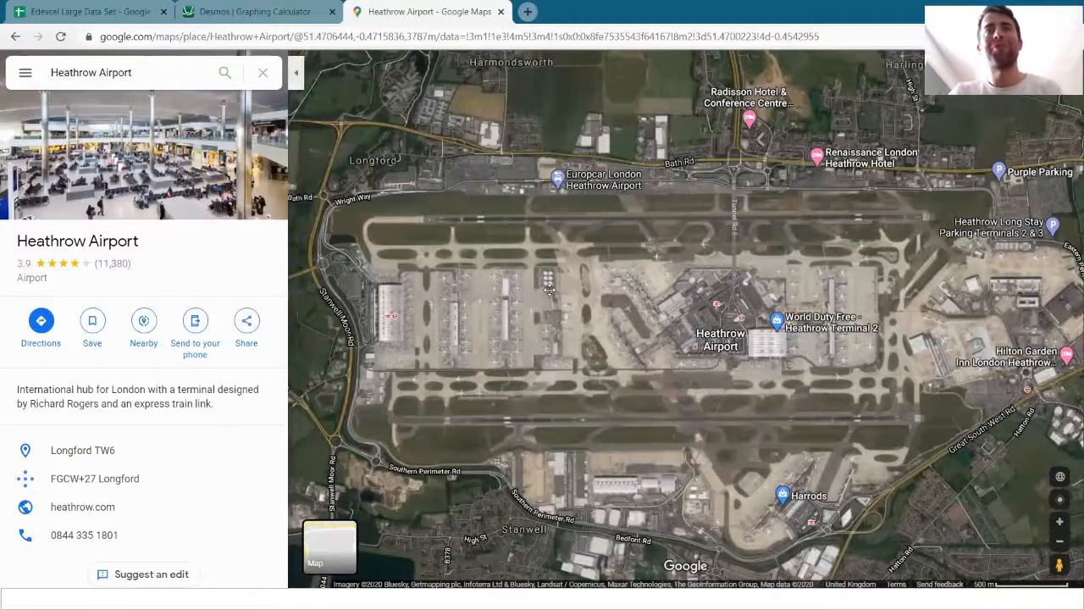
left_click_drag(537, 279, 550, 290)
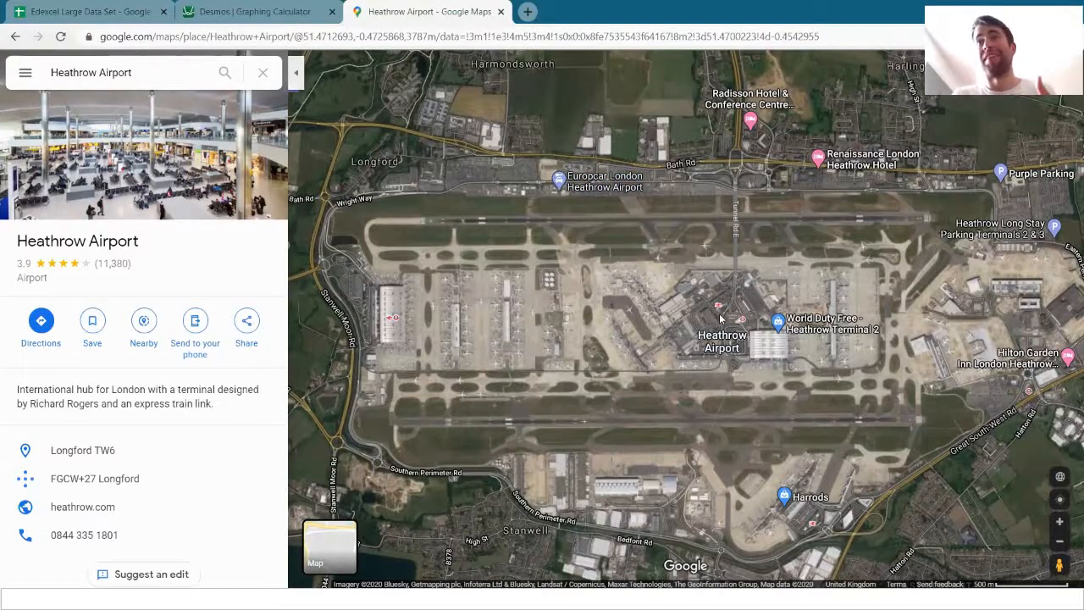
Switch to the Google Sheets data set and copy Heathrow's Daily Mean Wind Direction values from L7 to L190
left_click(102, 12)
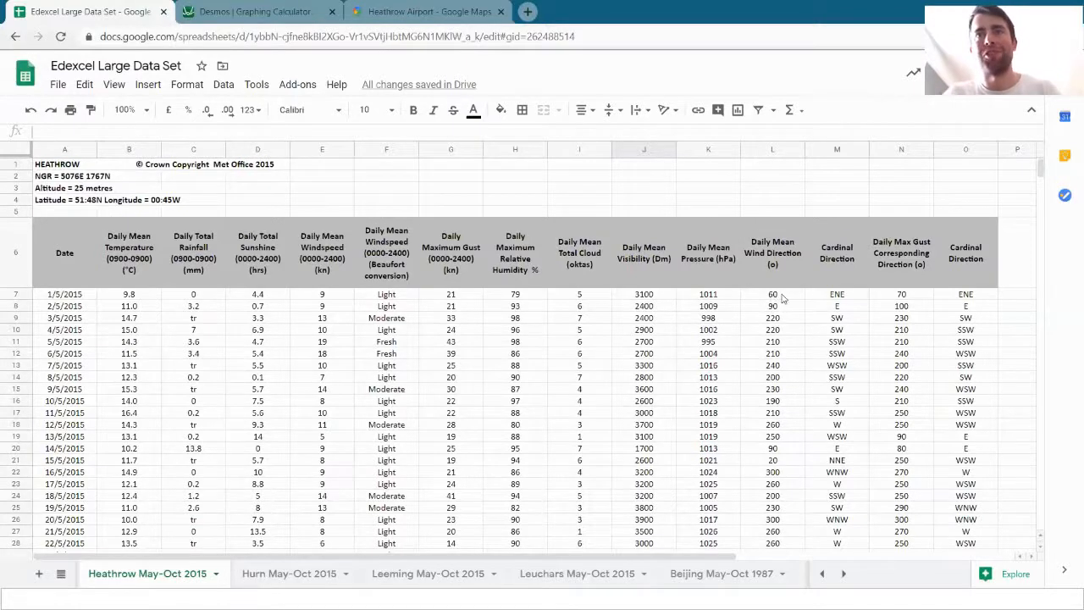
left_click_drag(797, 296, 763, 357)
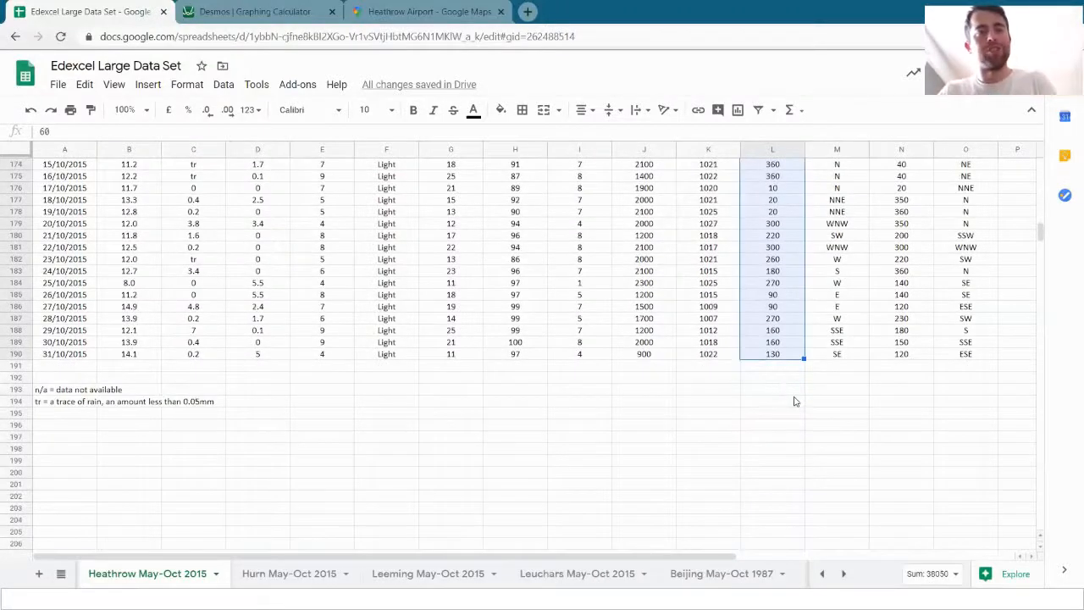
key("ctrl+c")
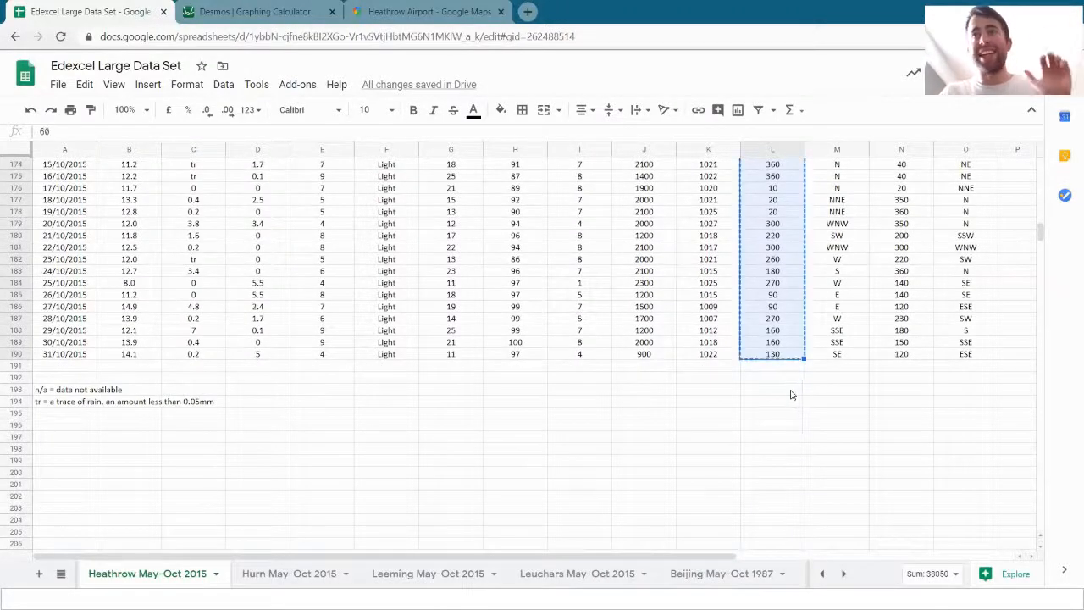
Switch to Desmos and define h as a list of the copied wind direction values
left_click(252, 12)
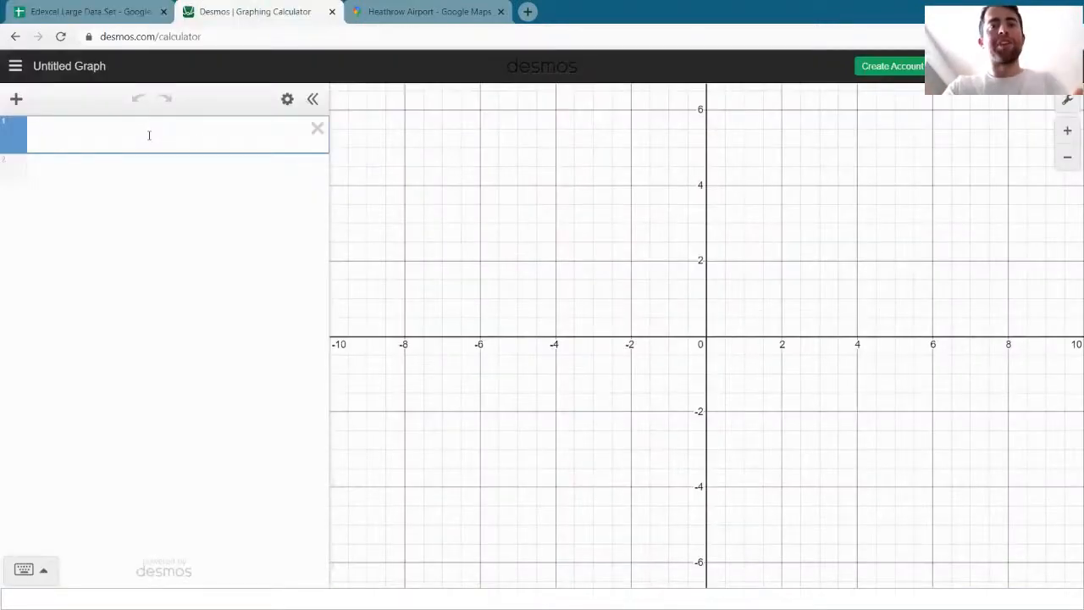
type("h=")
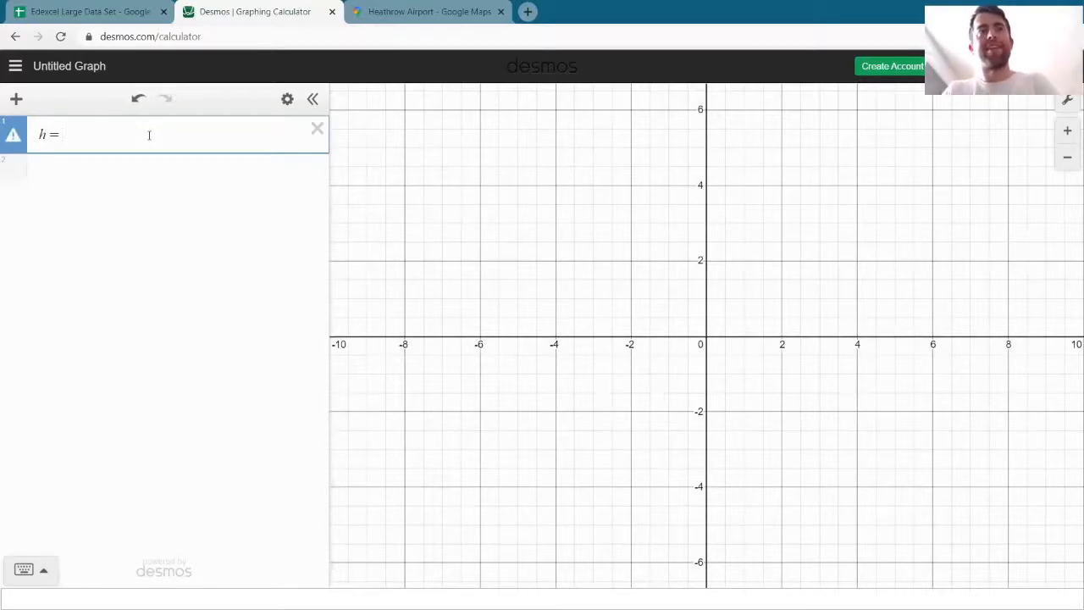
key("ctrl+v")
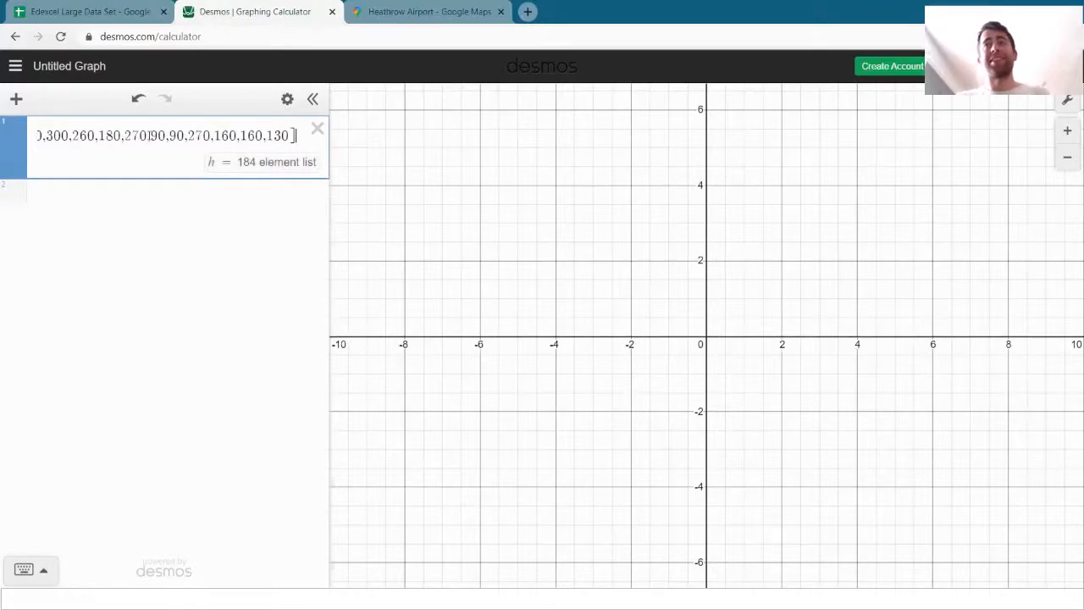
key("Return")
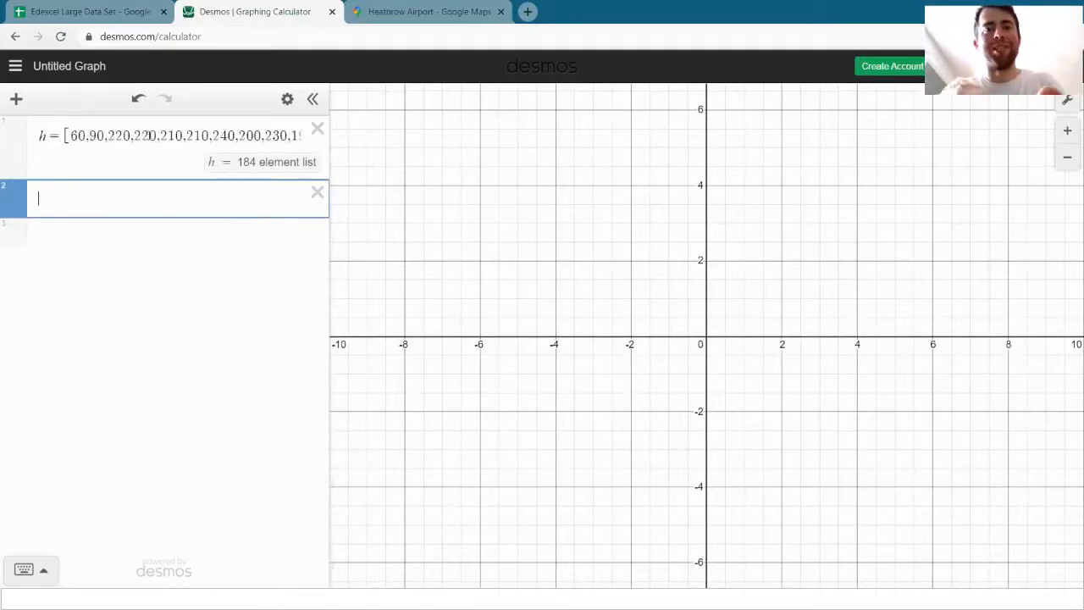
Plot the wind direction list with the expression histogram(h)
type("histg")
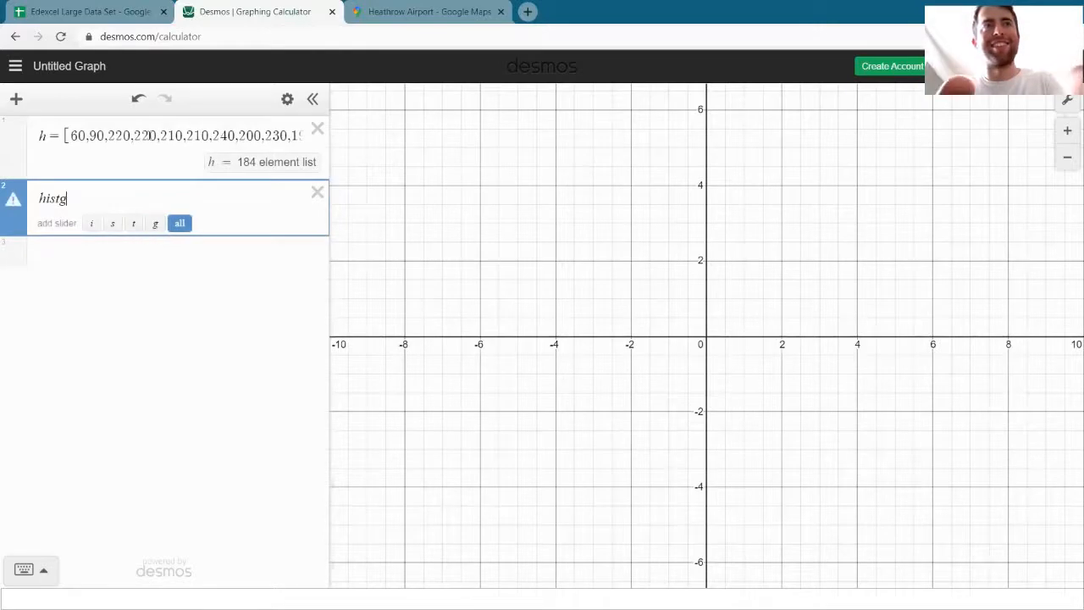
key("BackSpace")
type("ogram")
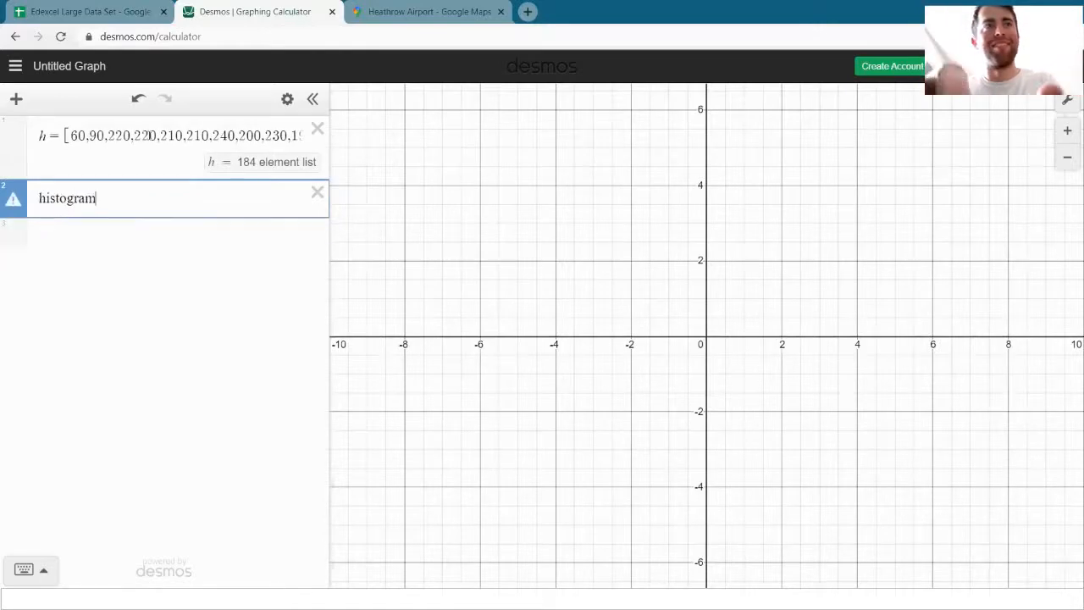
type("(h")
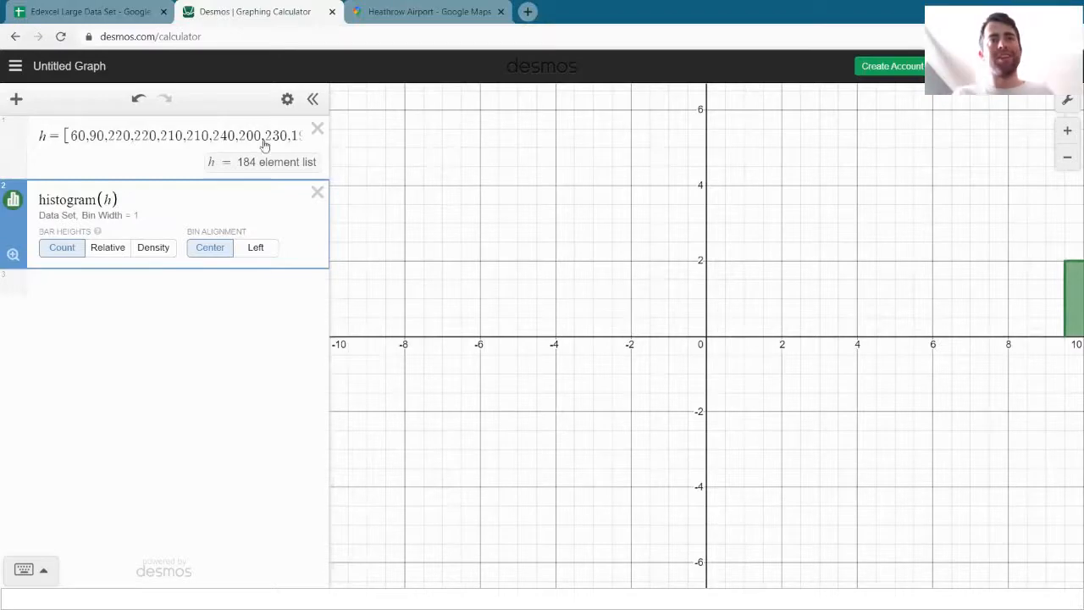
left_click(462, 232)
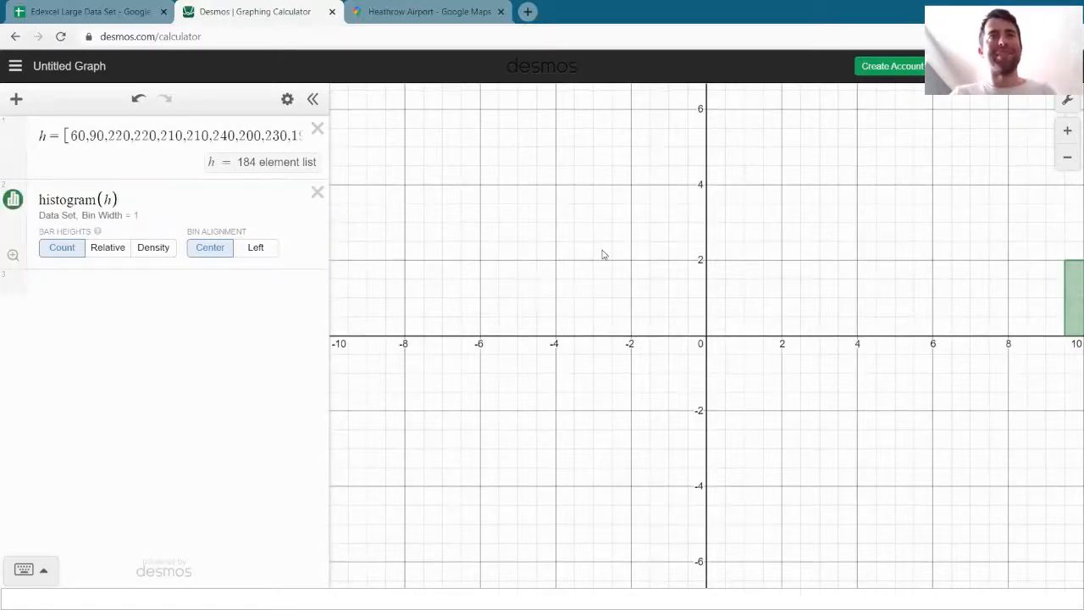
Examine the position and spacing of the first histogram bars along the x-axis
left_click_drag(778, 231, 723, 287)
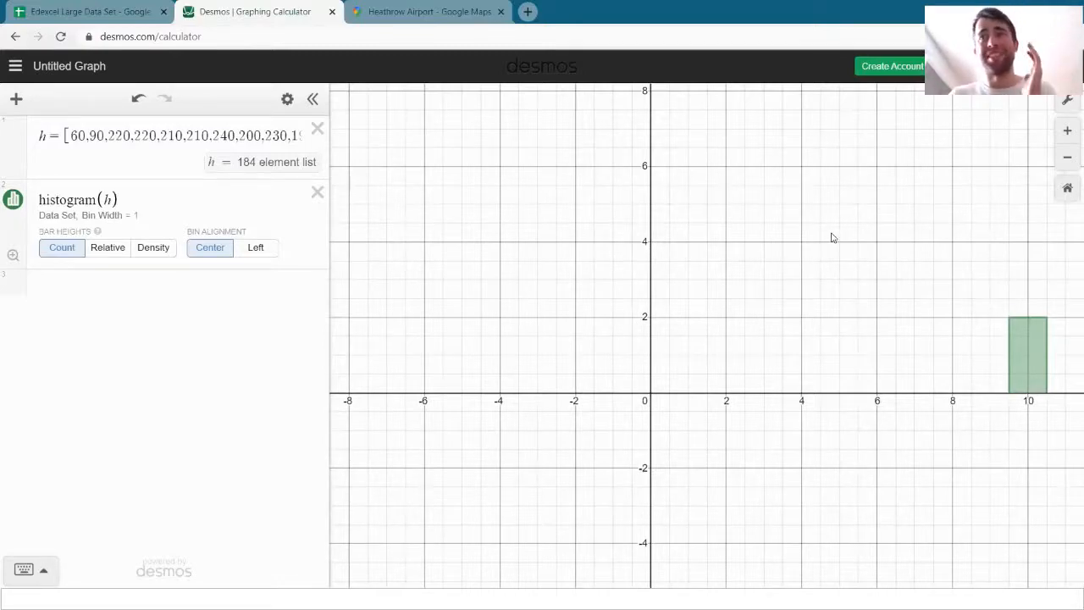
left_click_drag(956, 232, 727, 263)
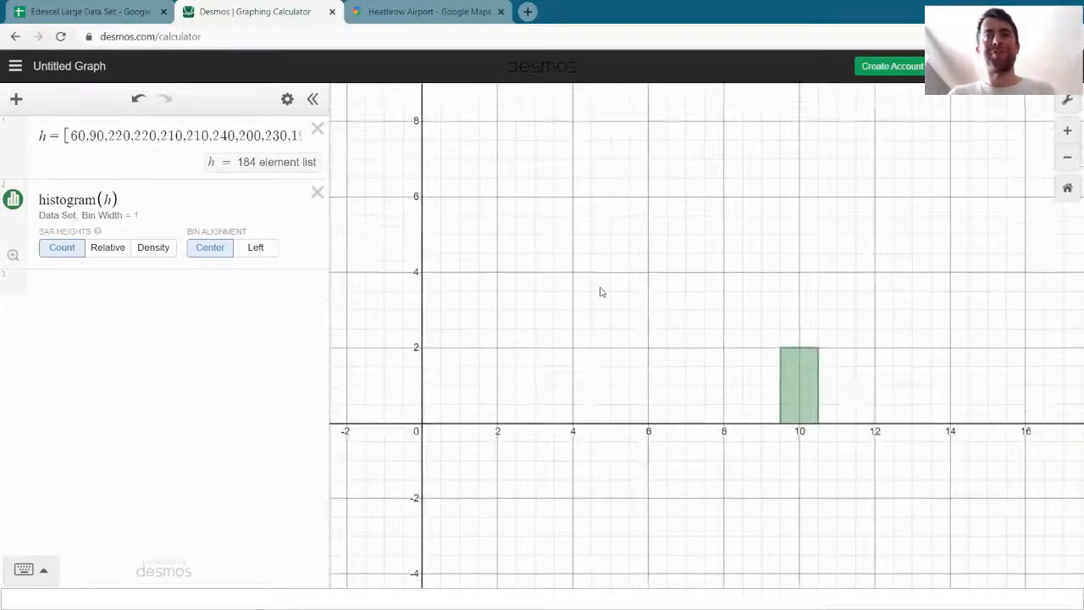
left_click_drag(601, 292, 554, 299)
left_click_drag(871, 365, 767, 334)
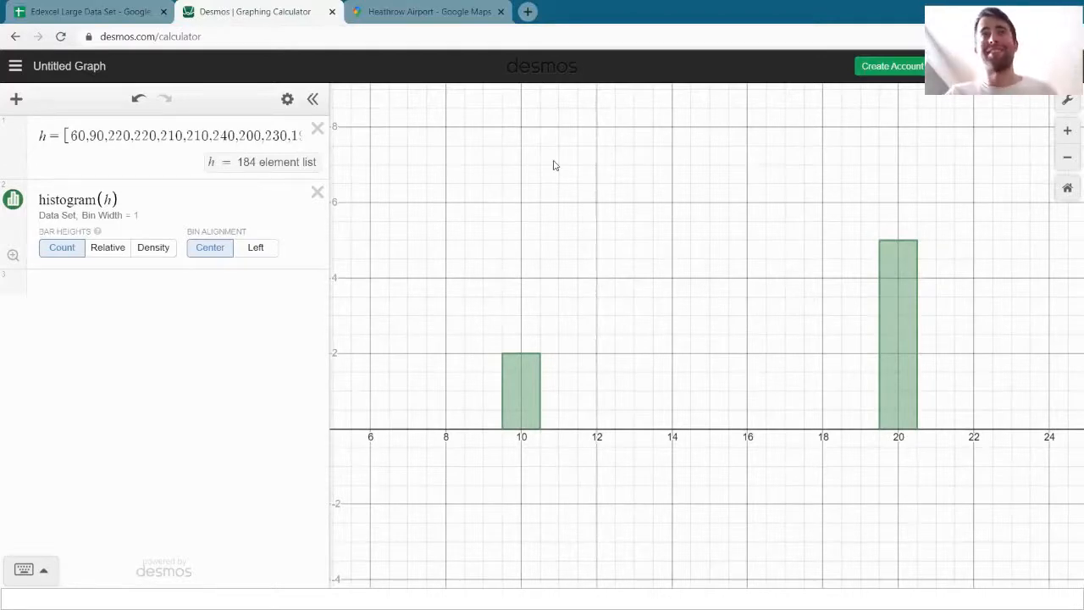
Switch to the Google Sheets data set and check individual wind directions near the end of column L
left_click(75, 15)
left_click(749, 425)
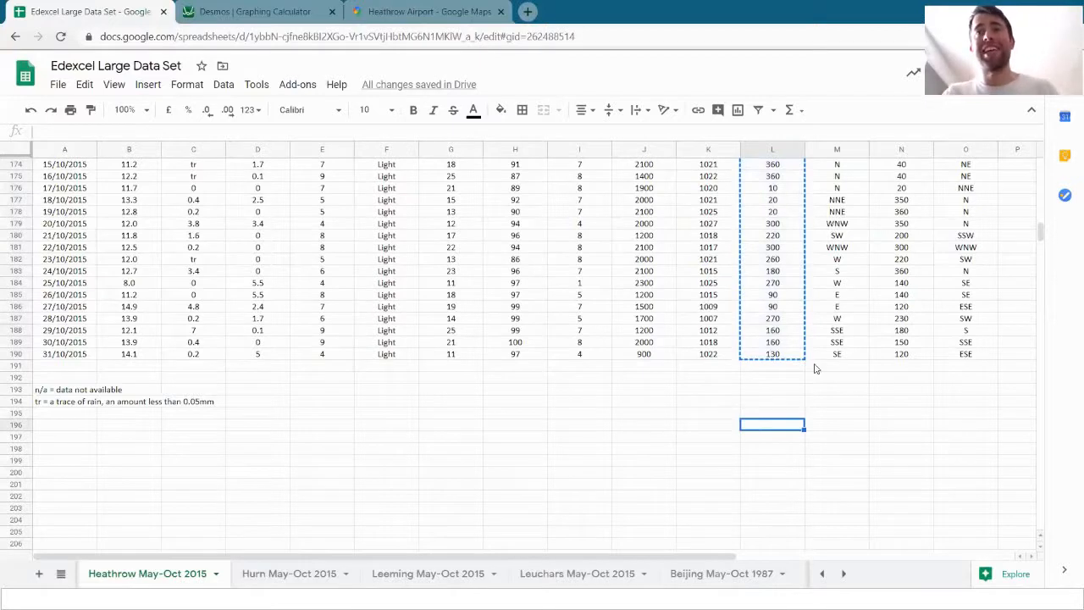
left_click(786, 354)
left_click(791, 342)
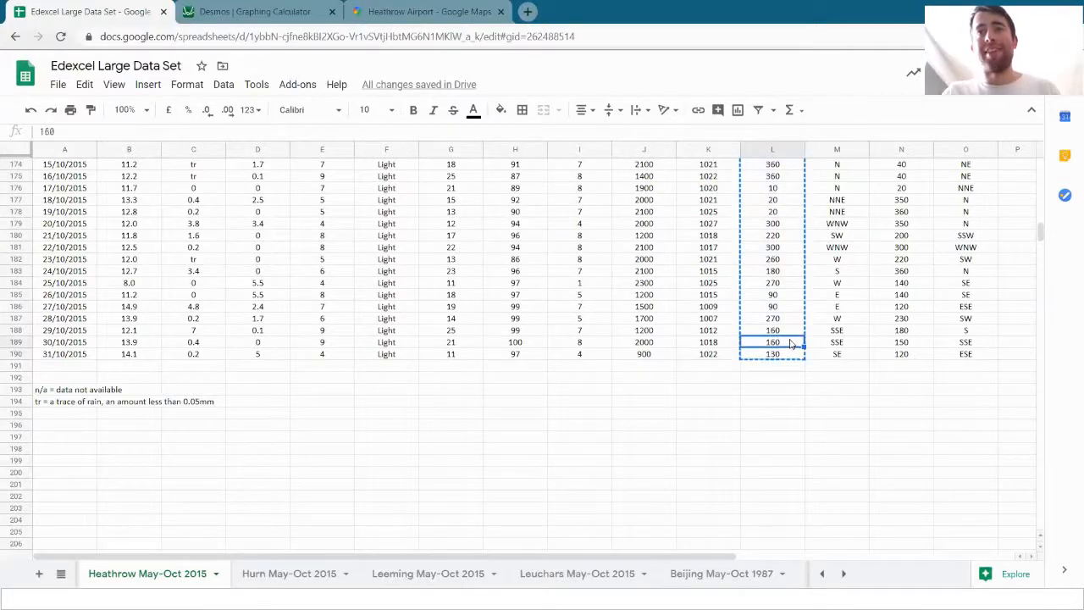
left_click(799, 331)
left_click(798, 321)
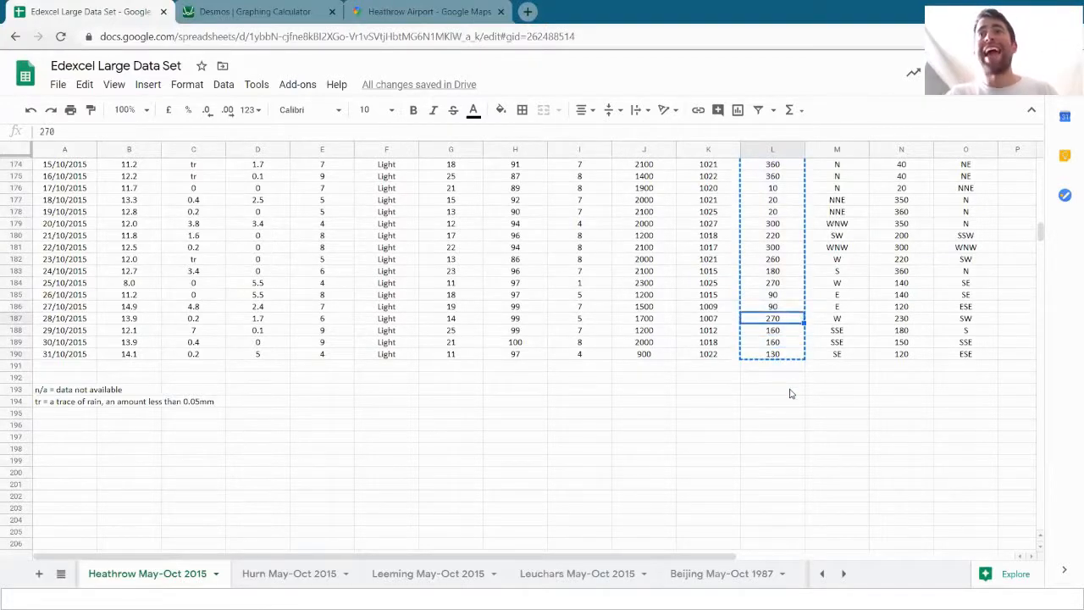
Switch to Desmos and set the histogram's bin width to 10
left_click(269, 10)
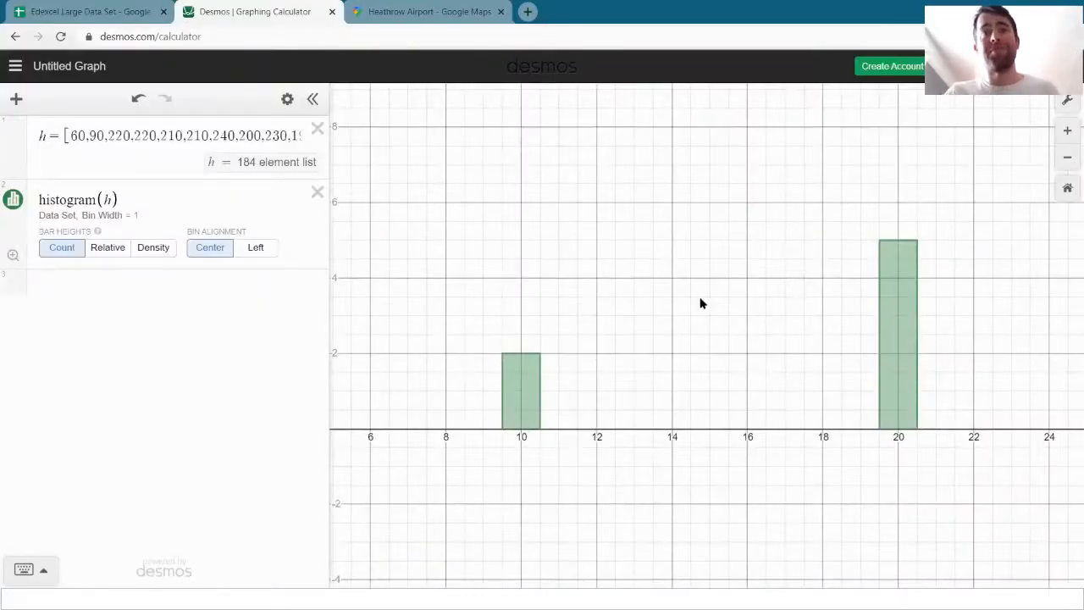
left_click_drag(700, 302, 828, 262)
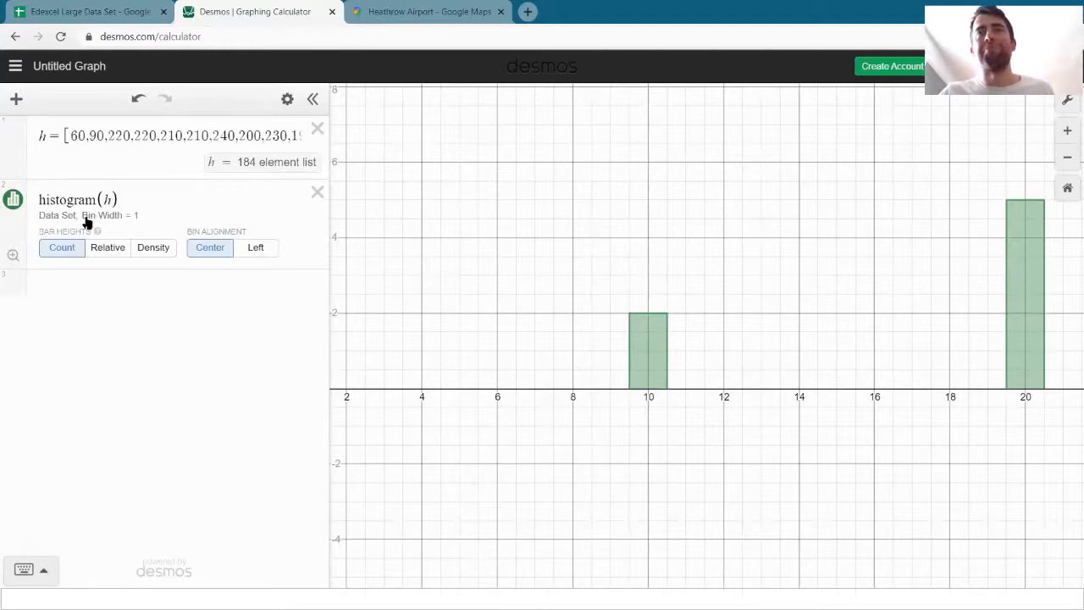
left_click(136, 218)
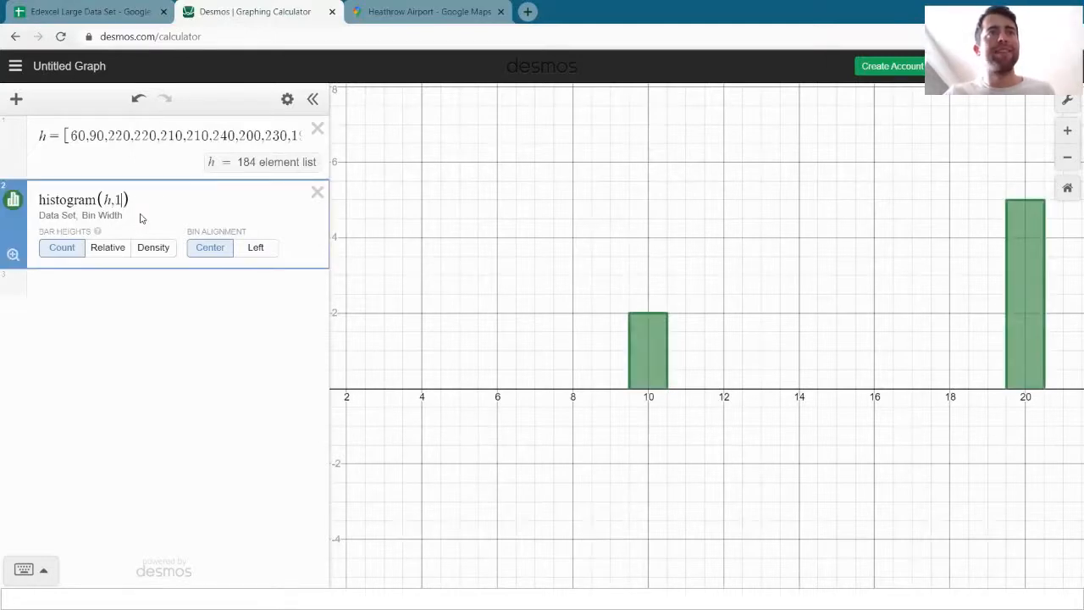
type("0")
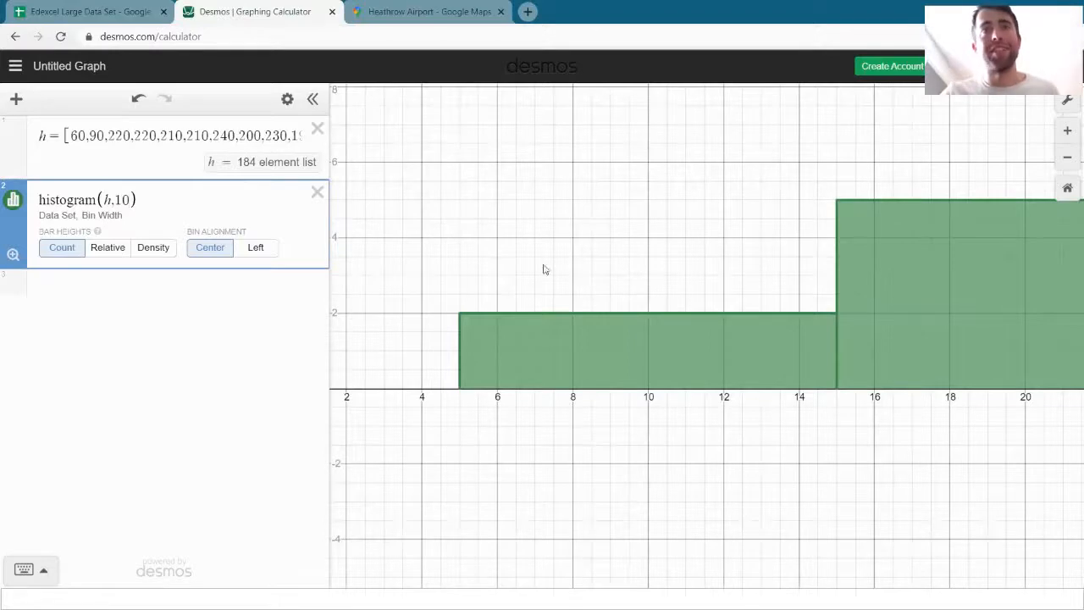
left_click(633, 241)
Change the histogram's bar heights from Count to Density
left_click_drag(640, 250, 639, 255)
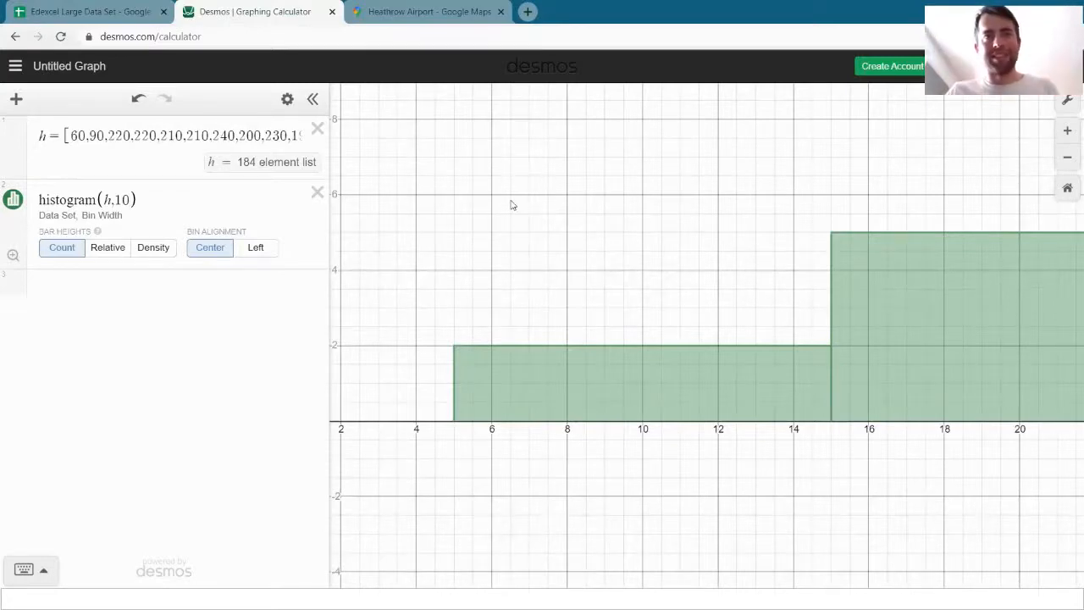
left_click_drag(516, 215, 648, 271)
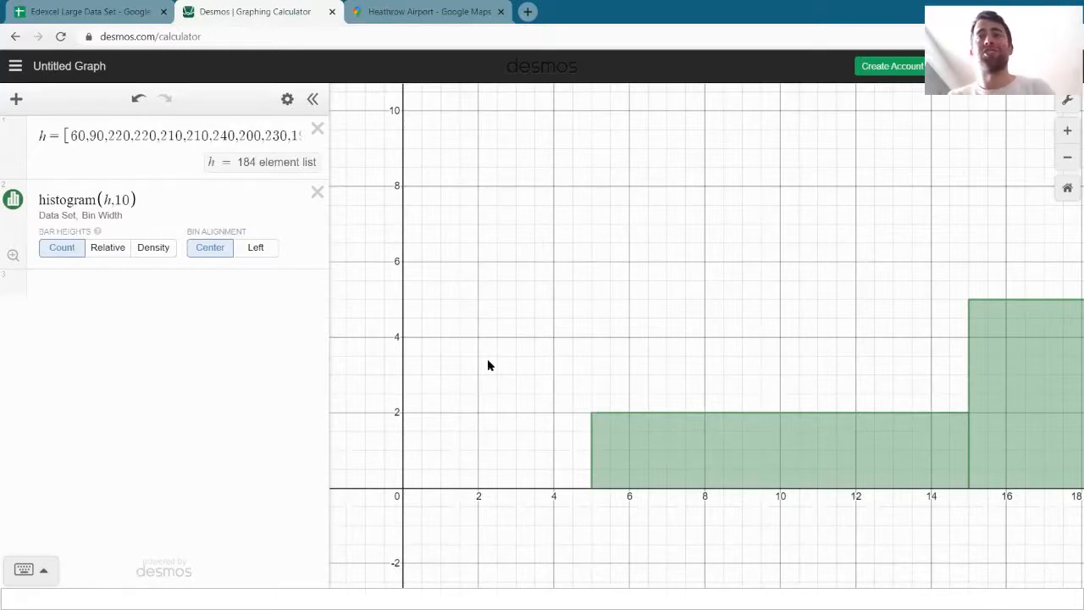
left_click(157, 248)
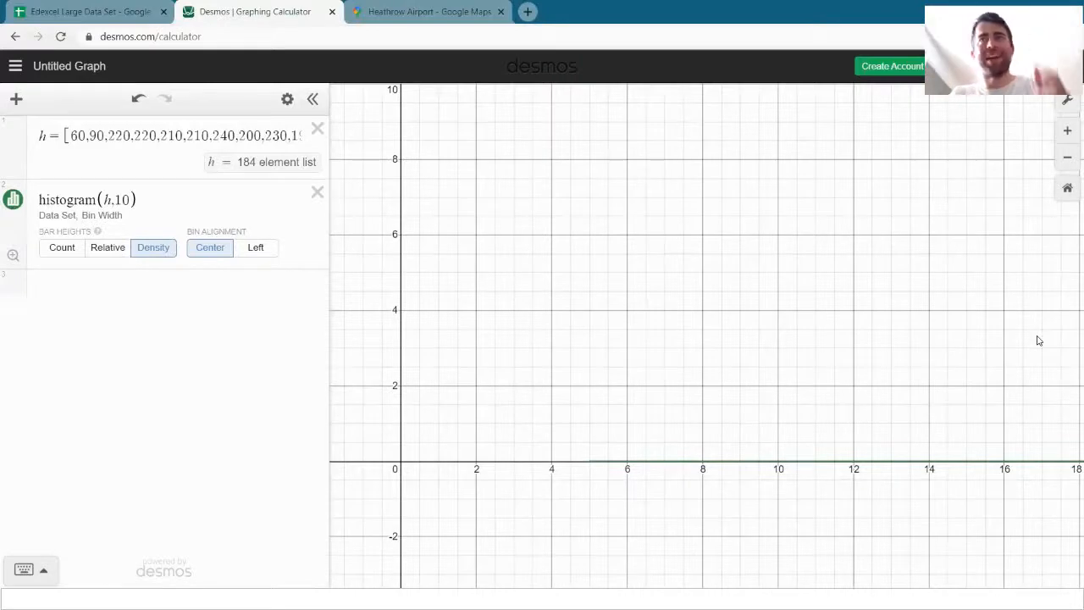
Set the graph's lower x and y limits to 0 and the upper y limit to 0.1
left_click(1069, 100)
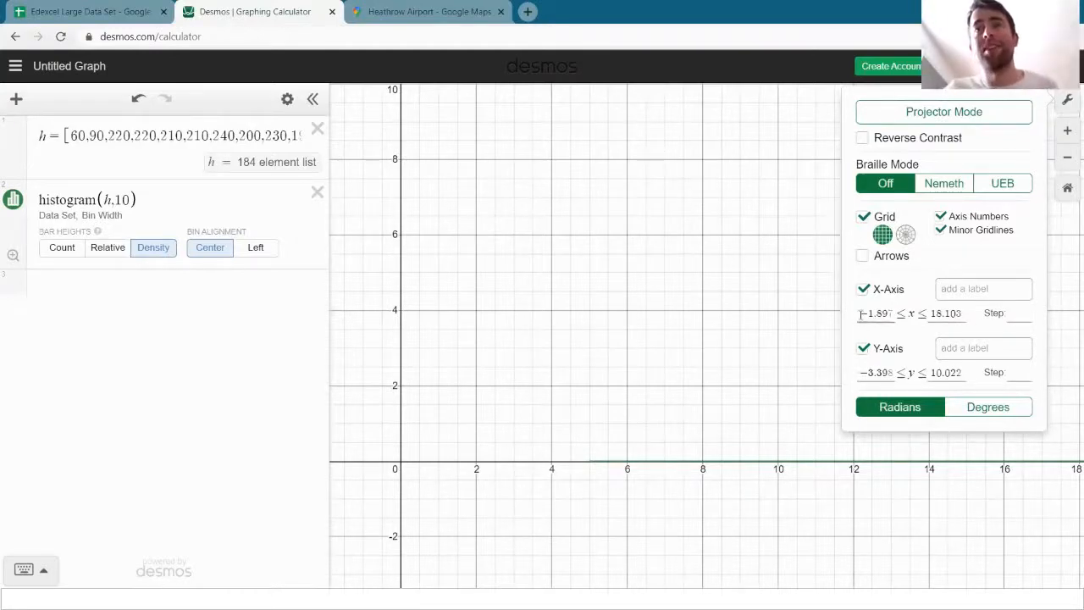
mouse_move(861, 314)
left_mouse_down()
mouse_move(889, 315)
mouse_move(856, 315)
left_mouse_up()
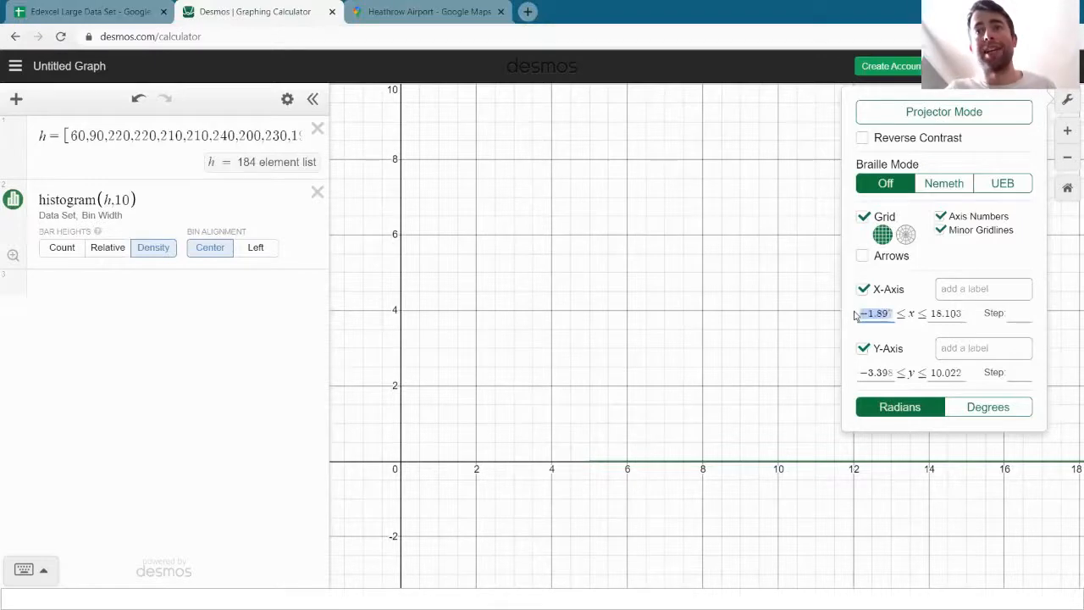
type("0")
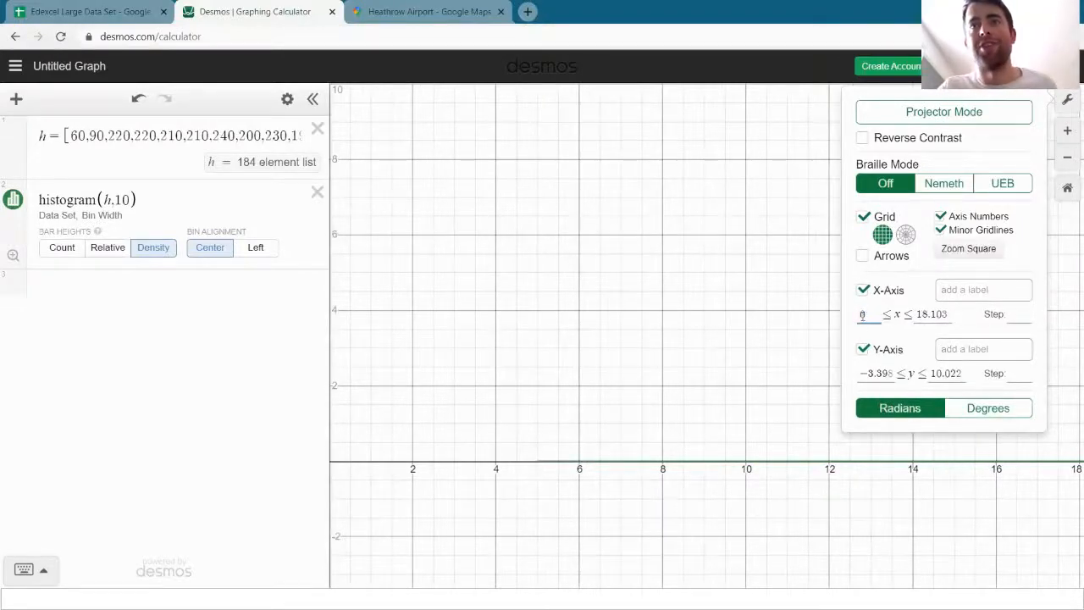
left_click(870, 374)
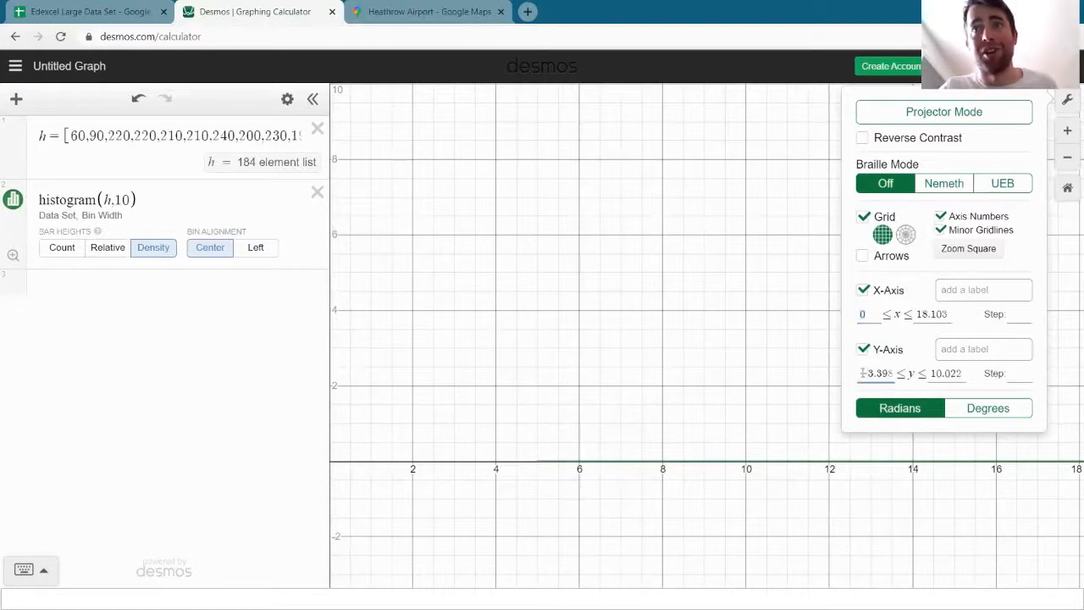
left_click_drag(863, 372, 891, 373)
type("0")
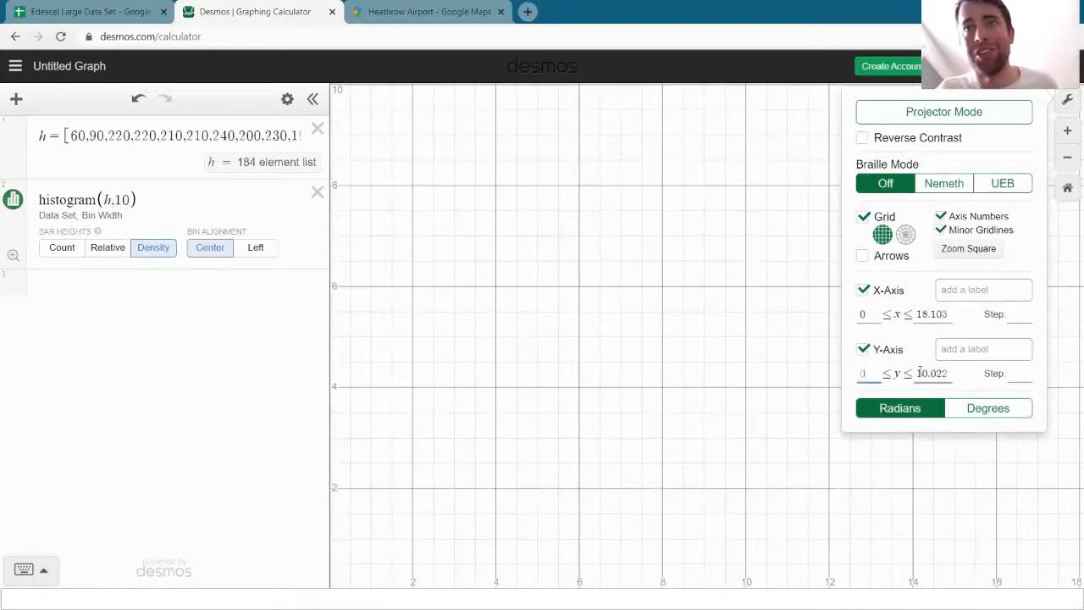
left_click_drag(917, 373, 950, 373)
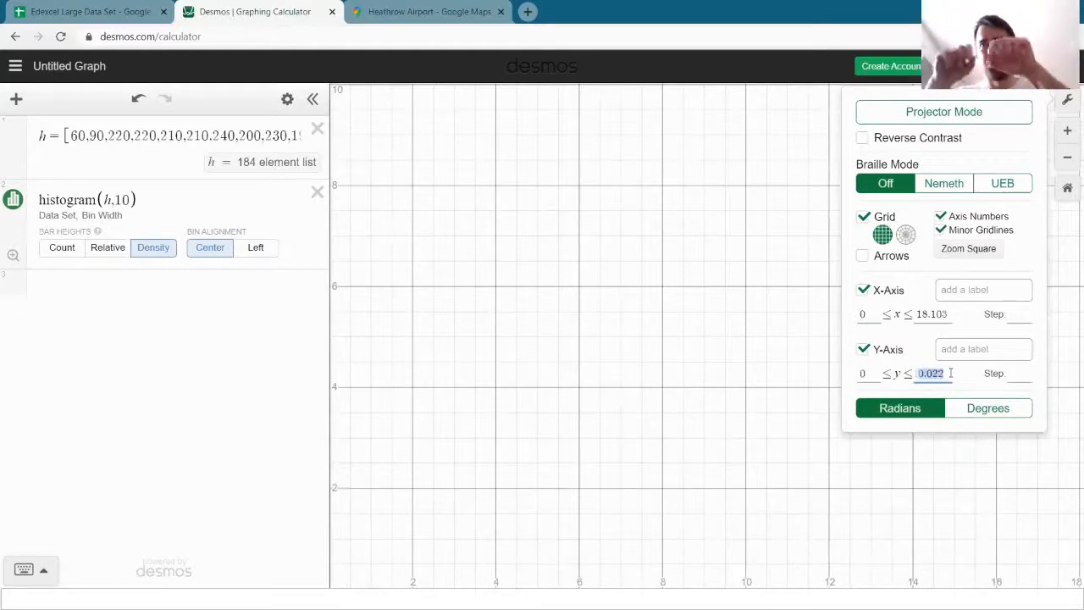
type("0.1")
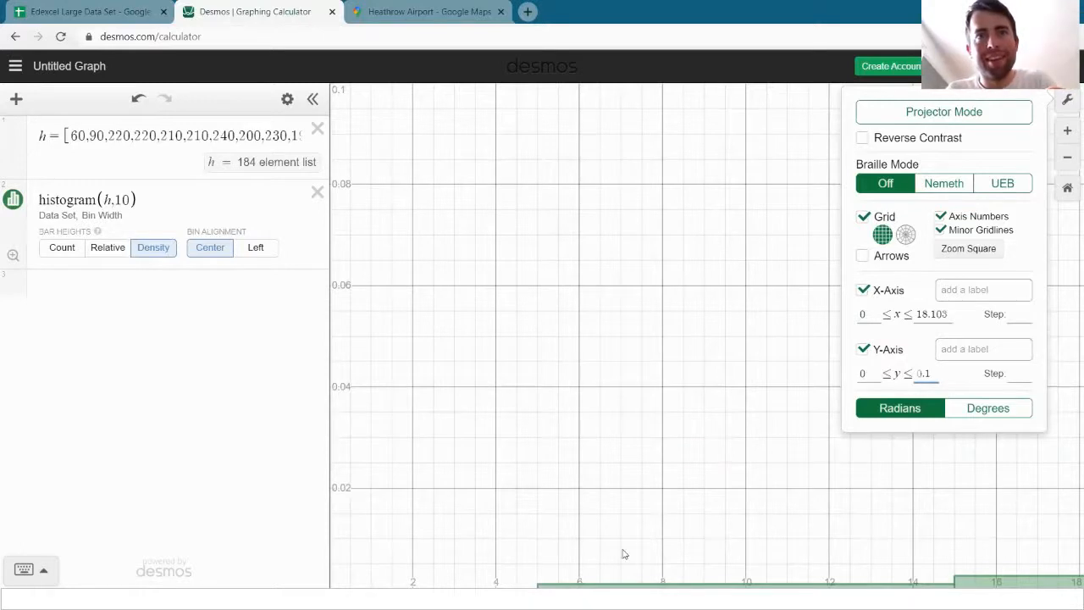
Set the graph's upper y limit to 0.04 and its upper x limit to 400
left_click_drag(625, 555, 632, 533)
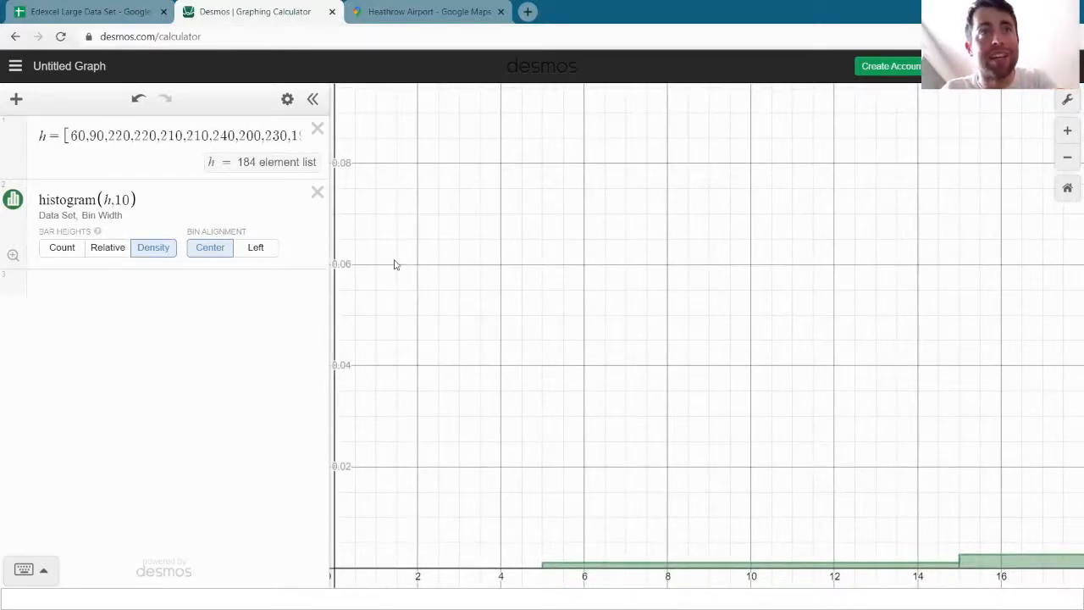
left_click(1067, 101)
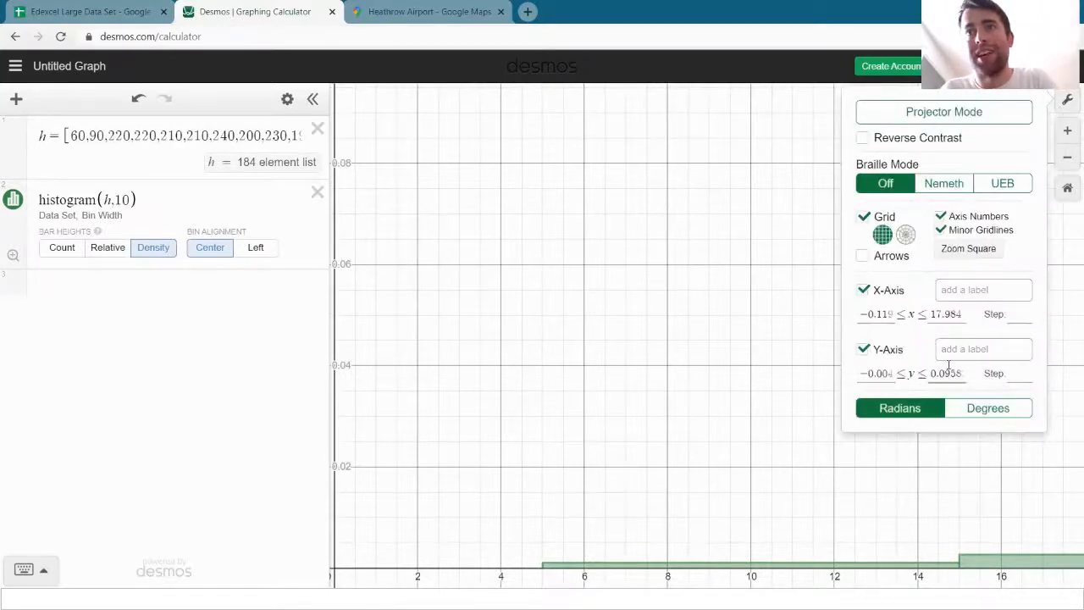
left_click_drag(947, 370, 967, 370)
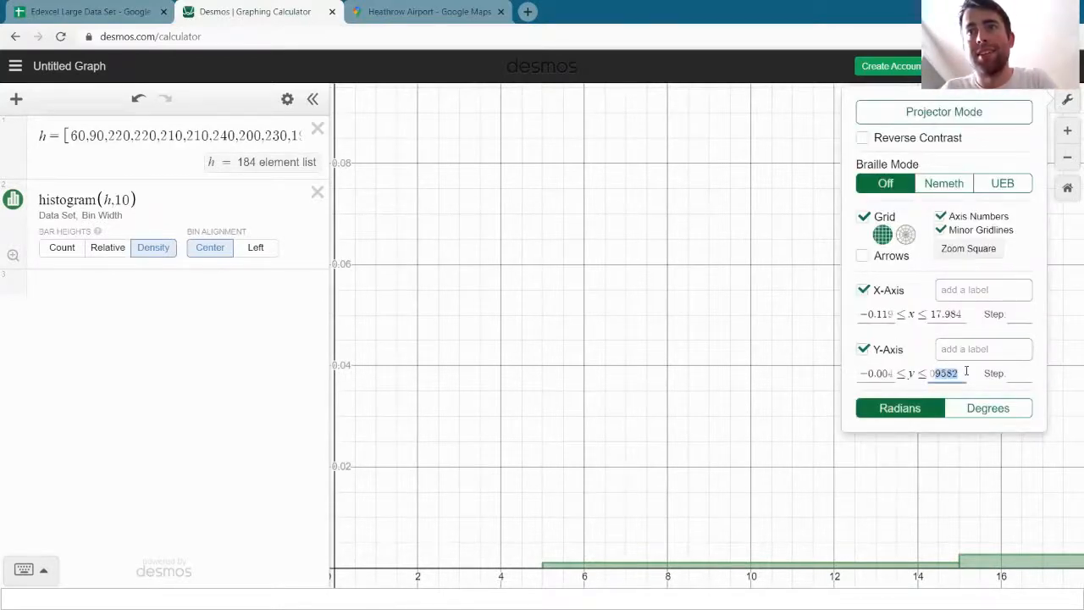
type("4")
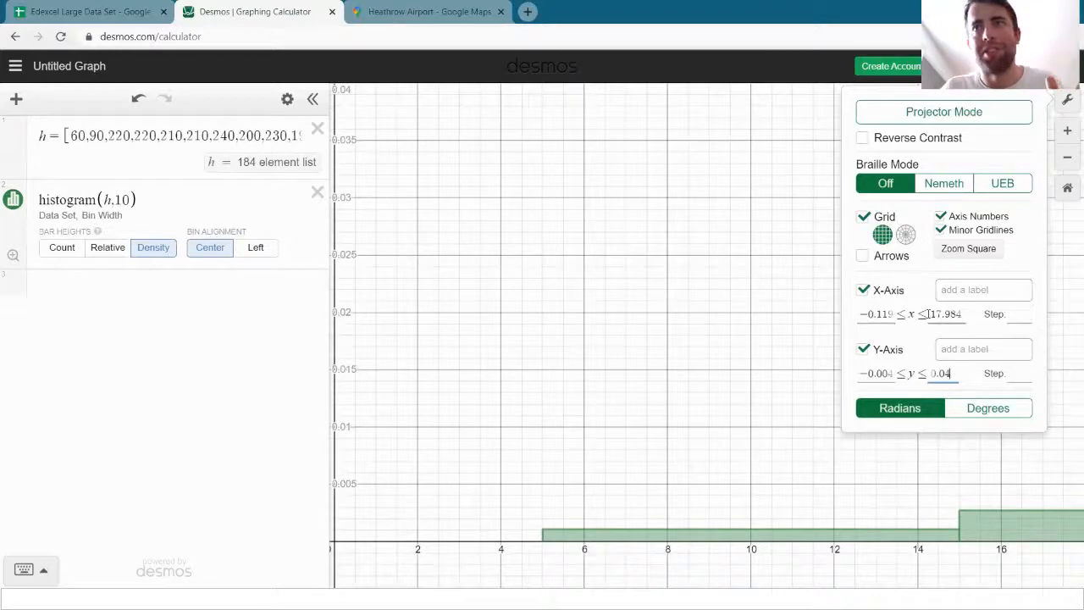
left_click_drag(938, 313, 972, 318)
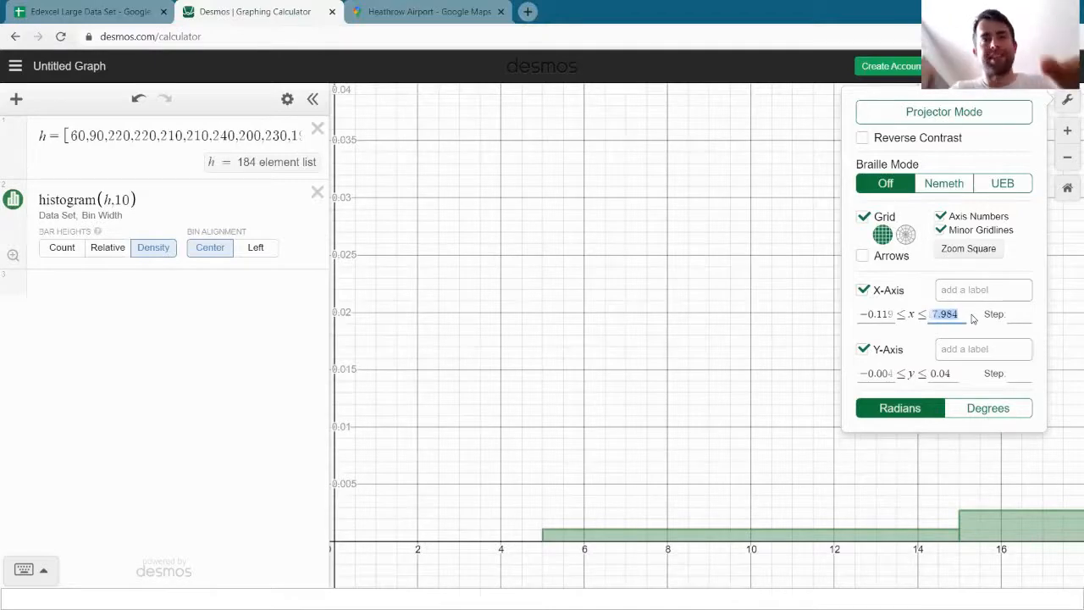
type("400")
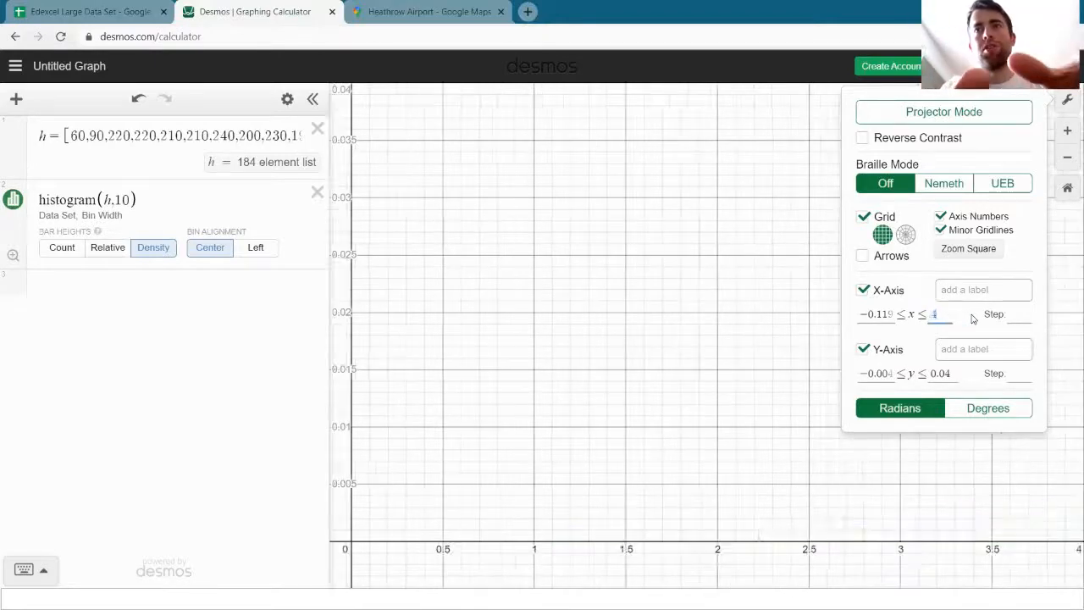
left_click(546, 357)
left_click_drag(547, 356, 568, 309)
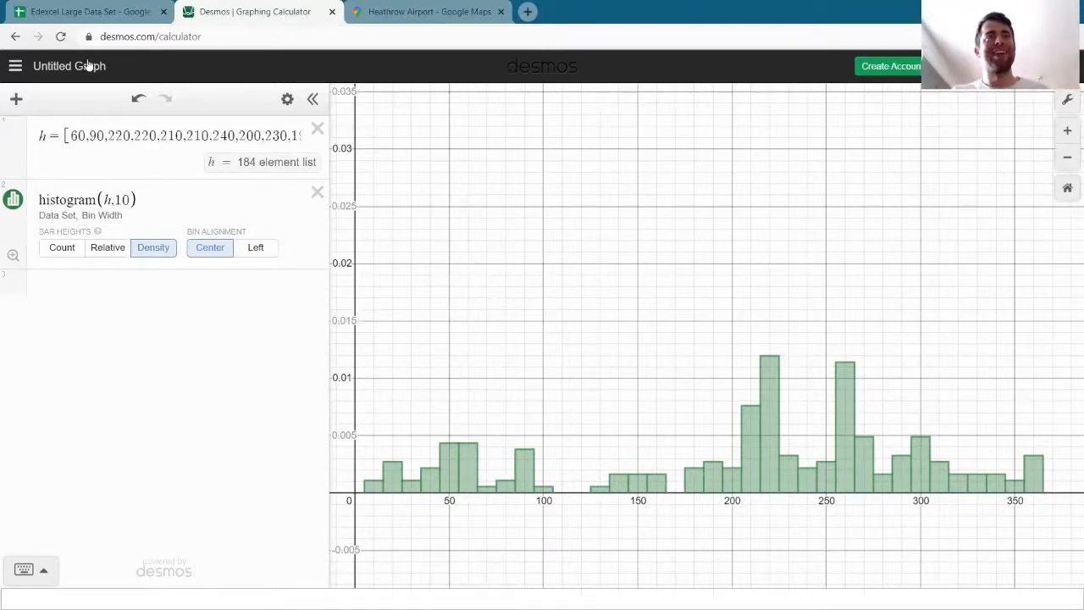
Switch to the Google Sheets data set and examine where Leuchars lies on the Information sheet's UK map
left_click(107, 14)
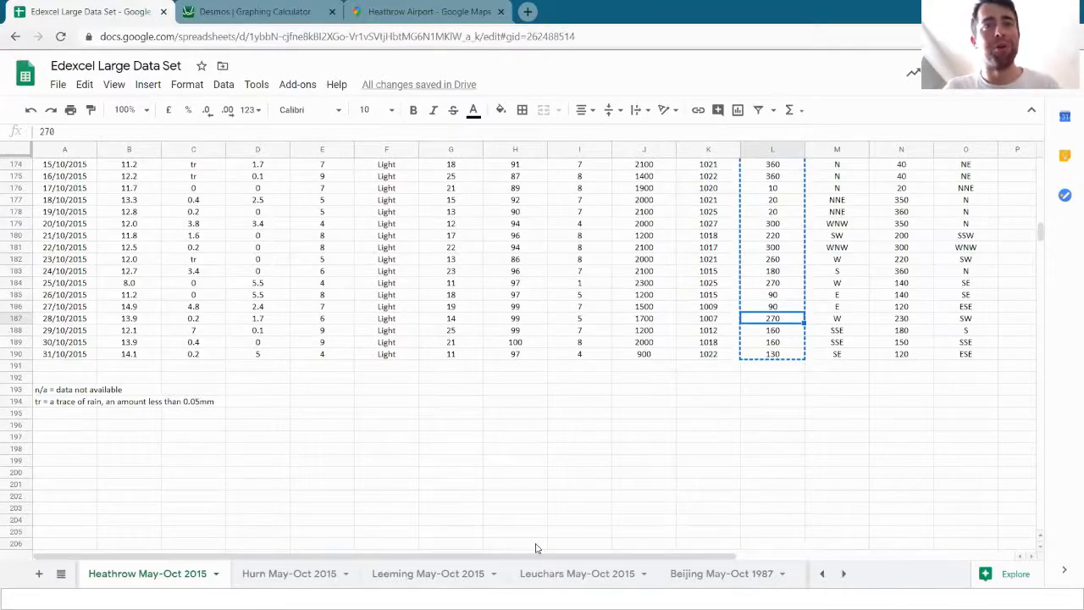
left_click(591, 581)
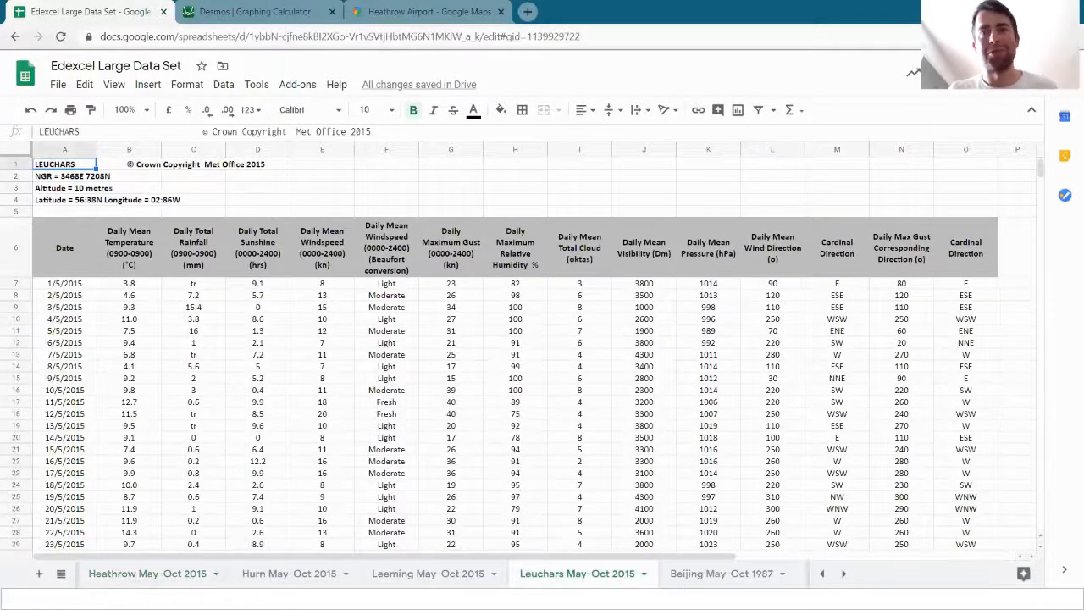
left_click(822, 574)
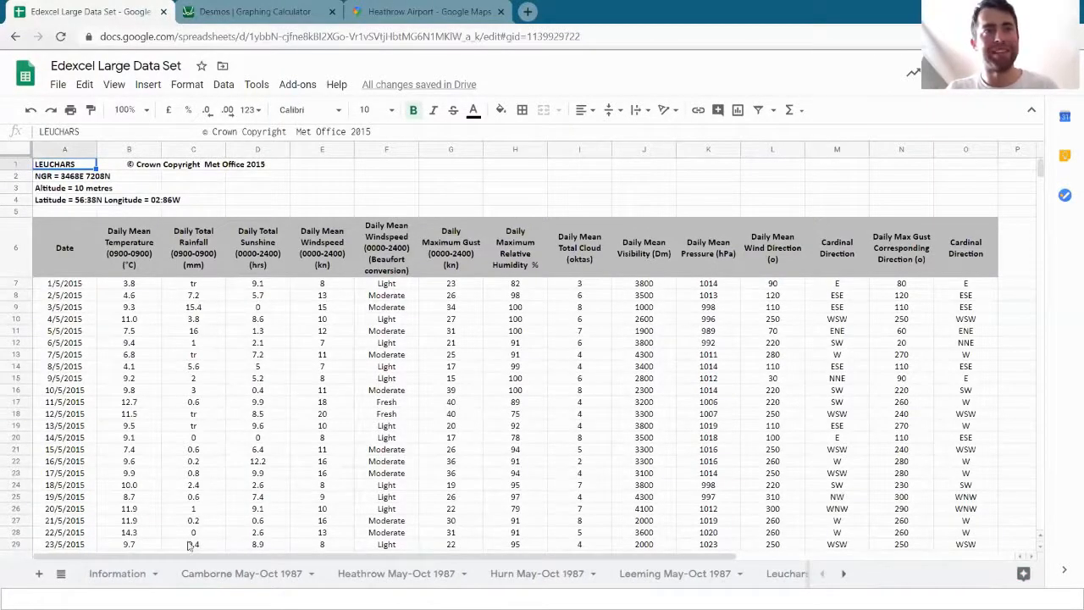
left_click(106, 575)
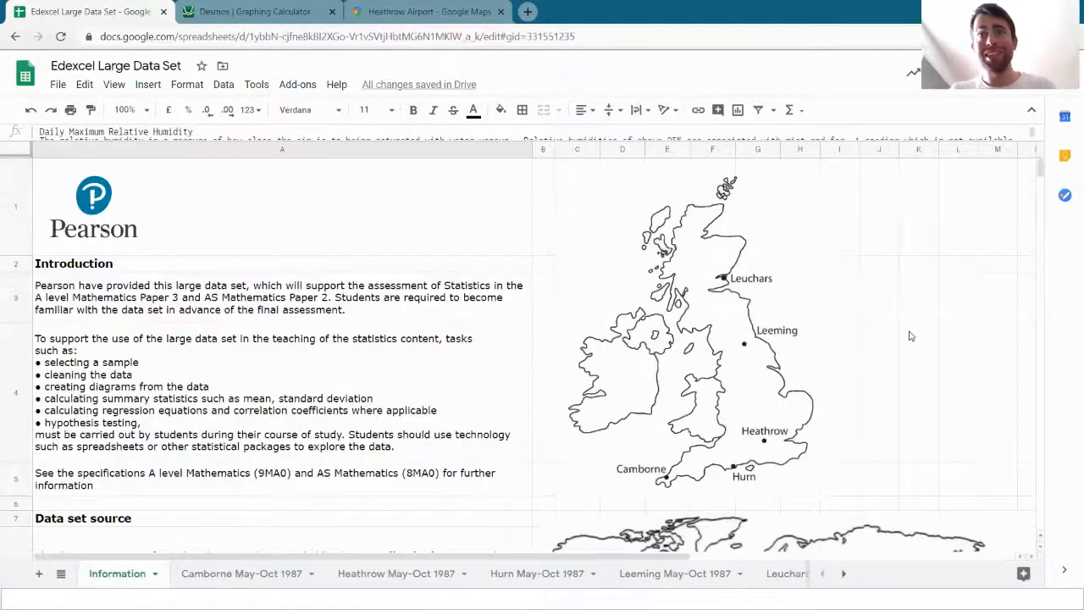
left_click(915, 365)
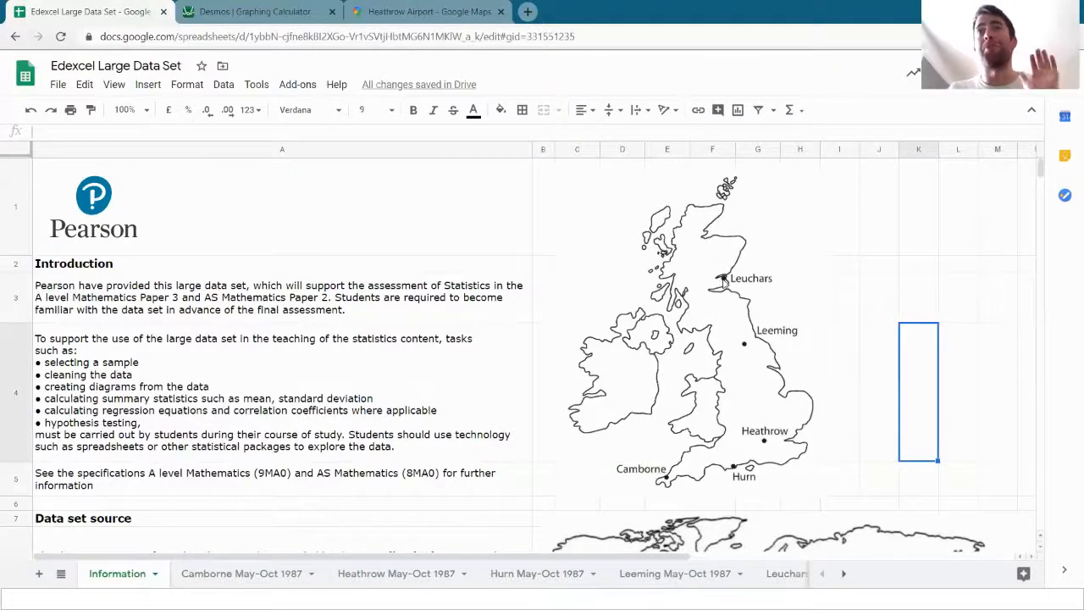
Copy the daily mean wind directions in L7:L190 of the Leuchars May-Oct 2015 sheet
left_click(843, 574)
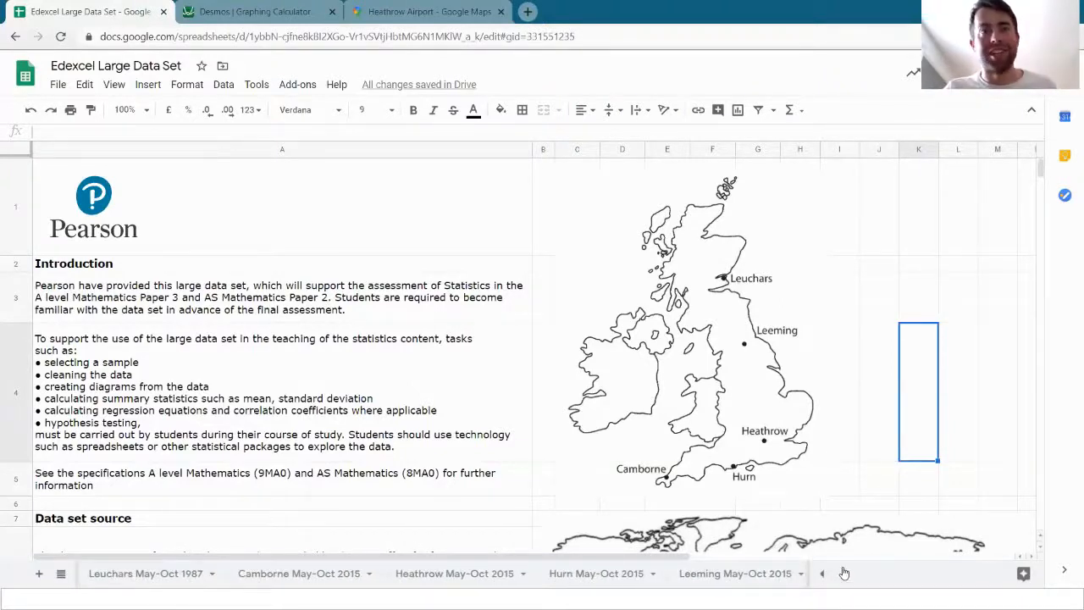
left_click(844, 573)
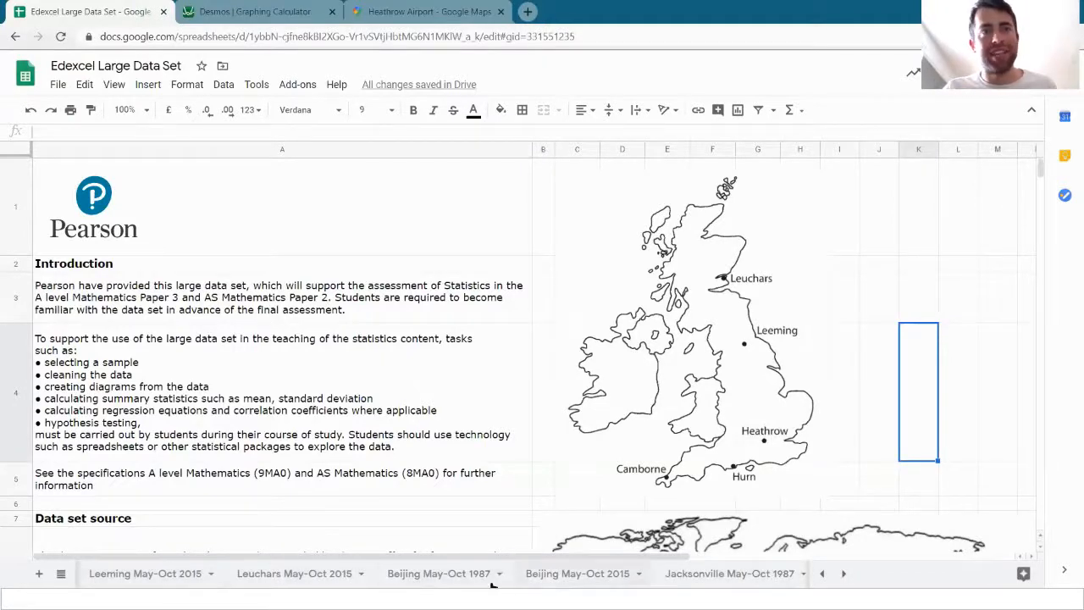
left_click(270, 575)
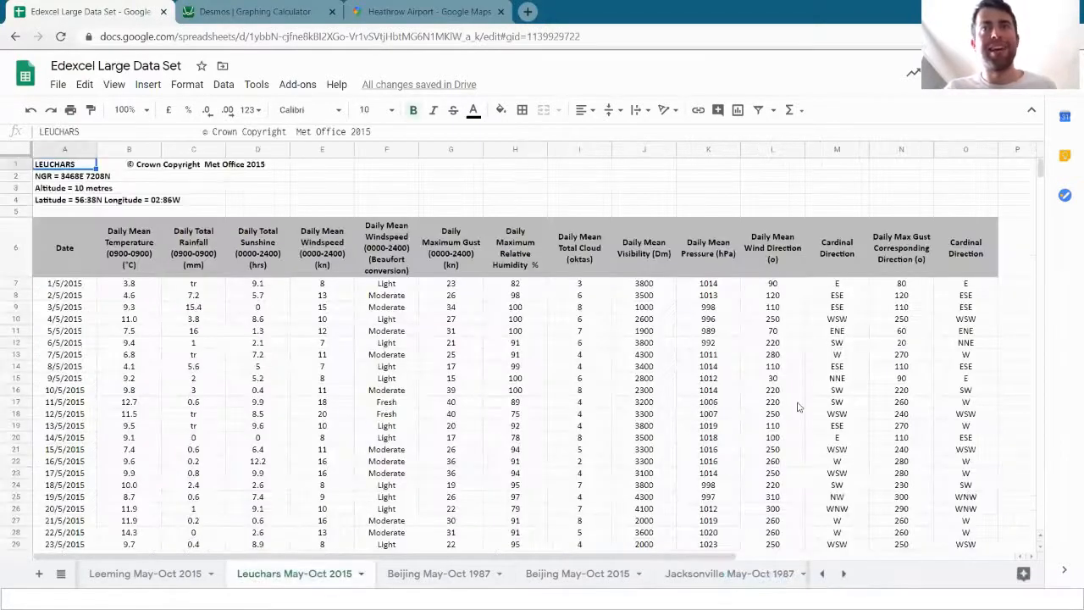
left_click(797, 405)
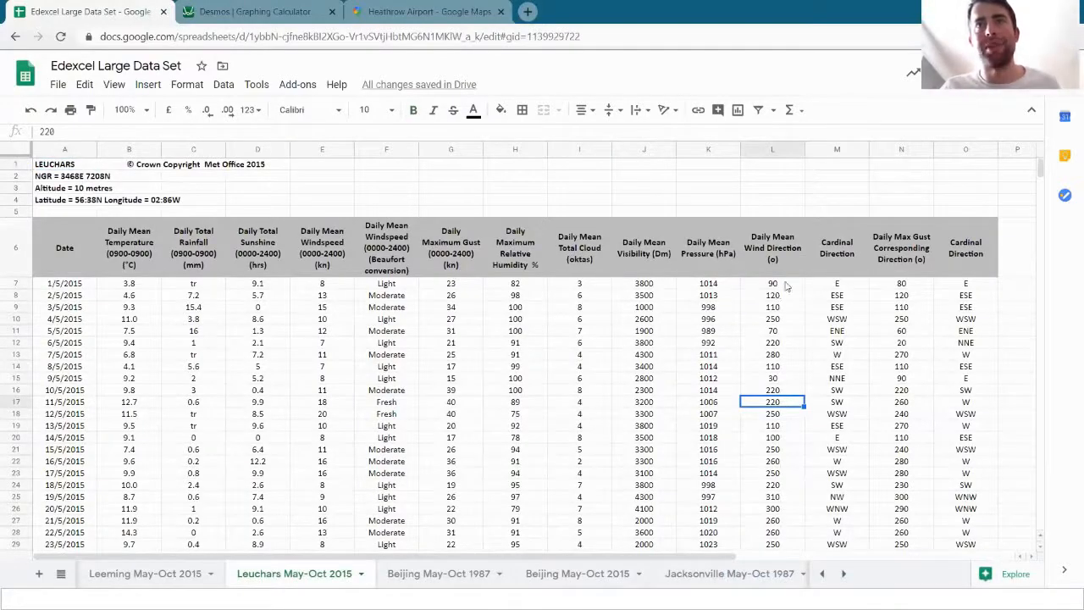
left_click_drag(787, 286, 773, 335)
key("ctrl+c")
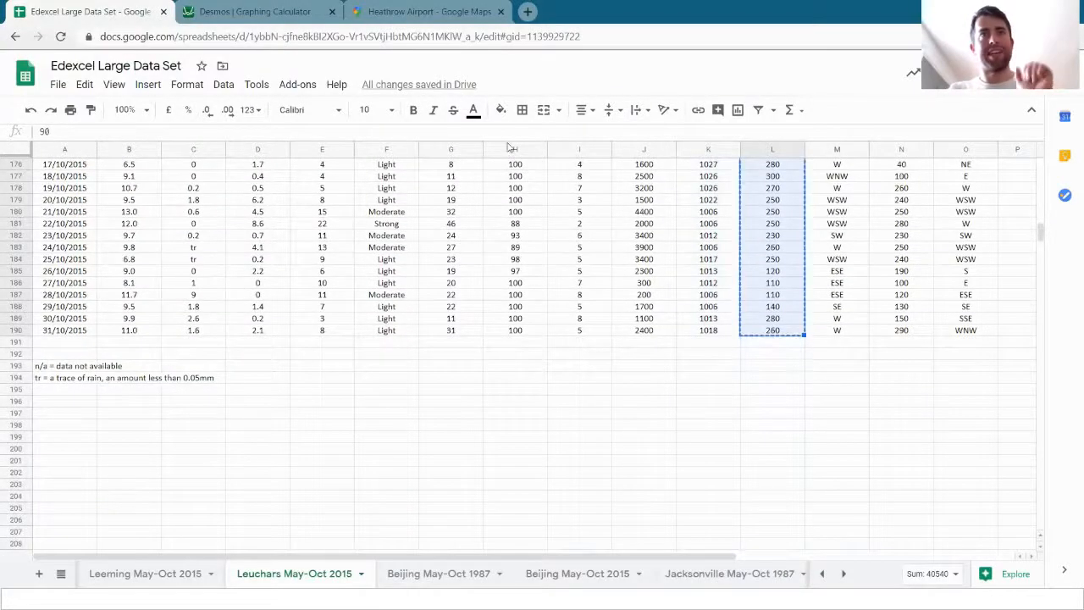
Switch to Desmos and define a list l containing the copied Leuchars wind directions
left_click(237, 11)
left_click(180, 388)
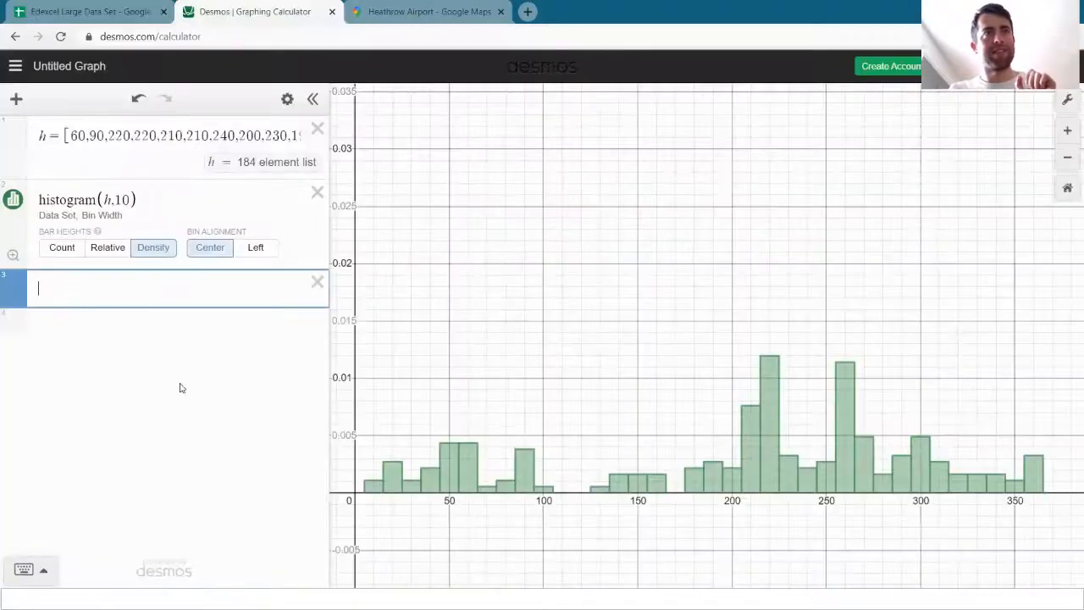
type("l ")
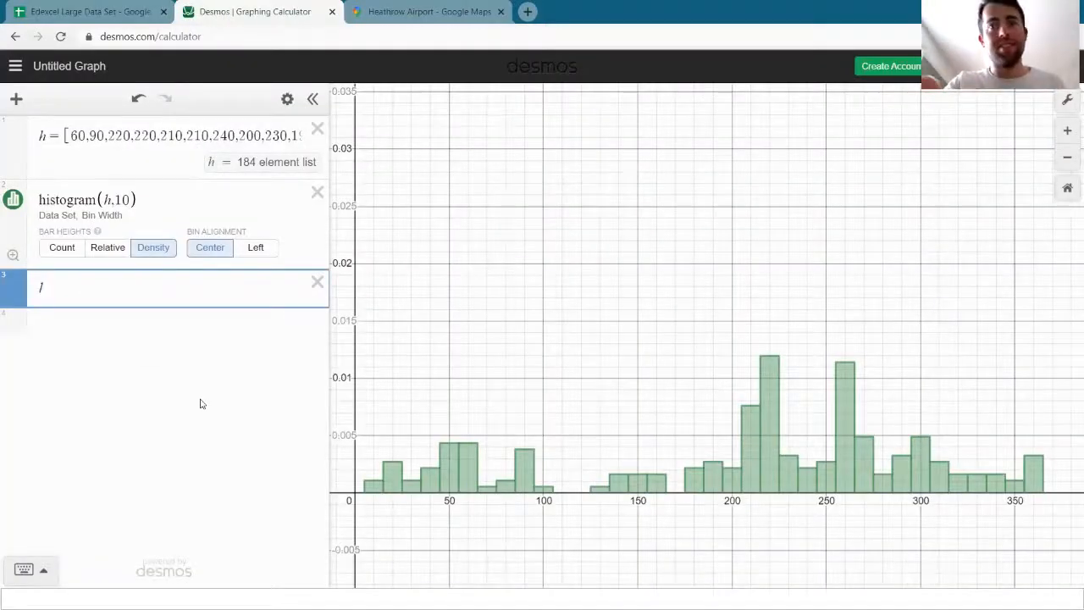
type("=")
key("ctrl+v")
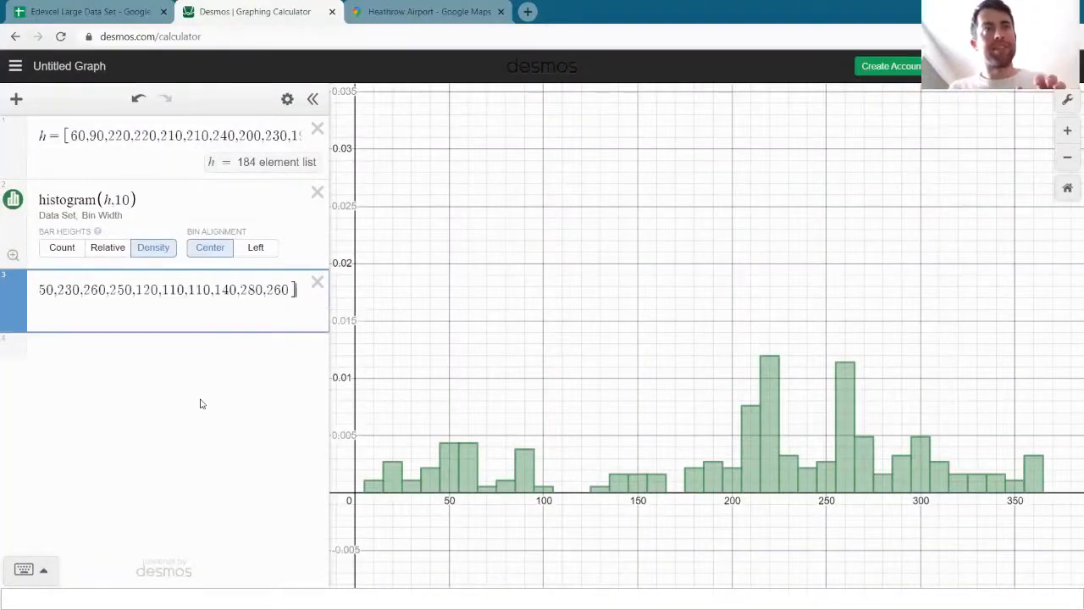
key("Return")
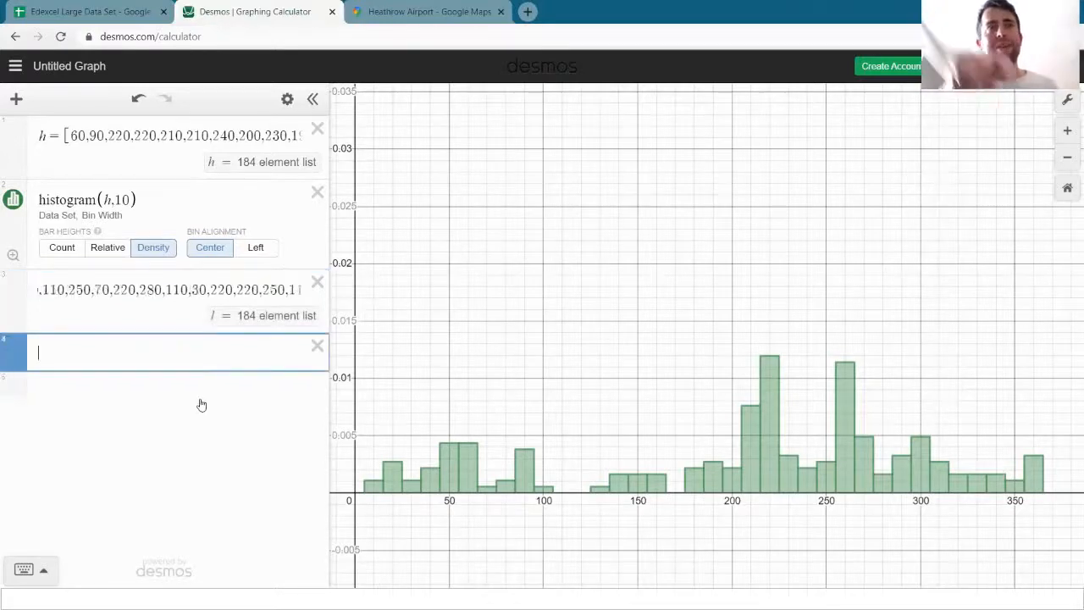
Plot a histogram of list l with Density bar heights and a bin width of 10
type("histogram")
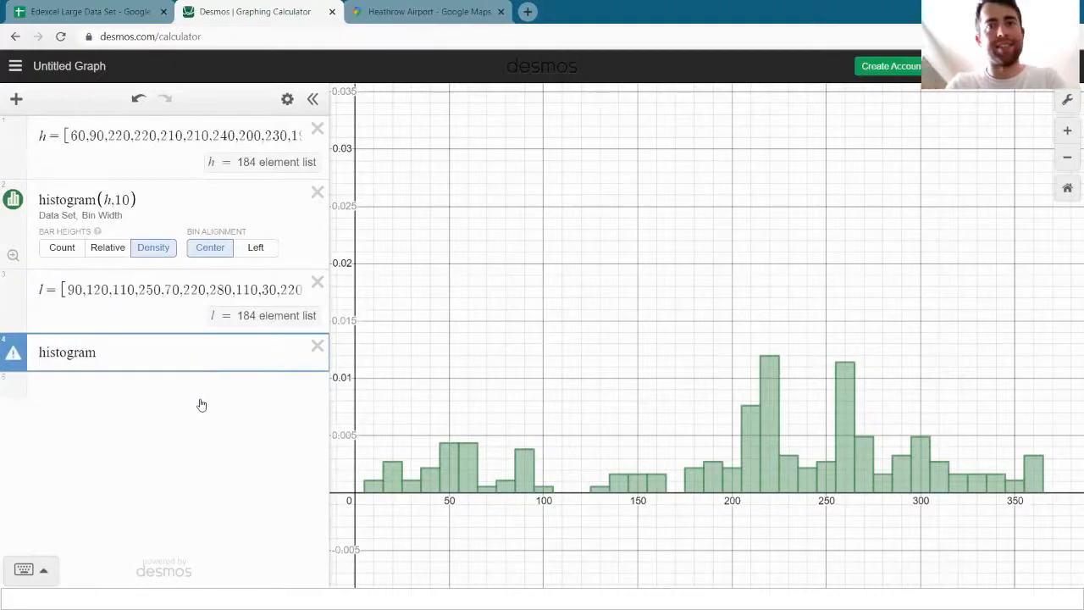
type("(l)")
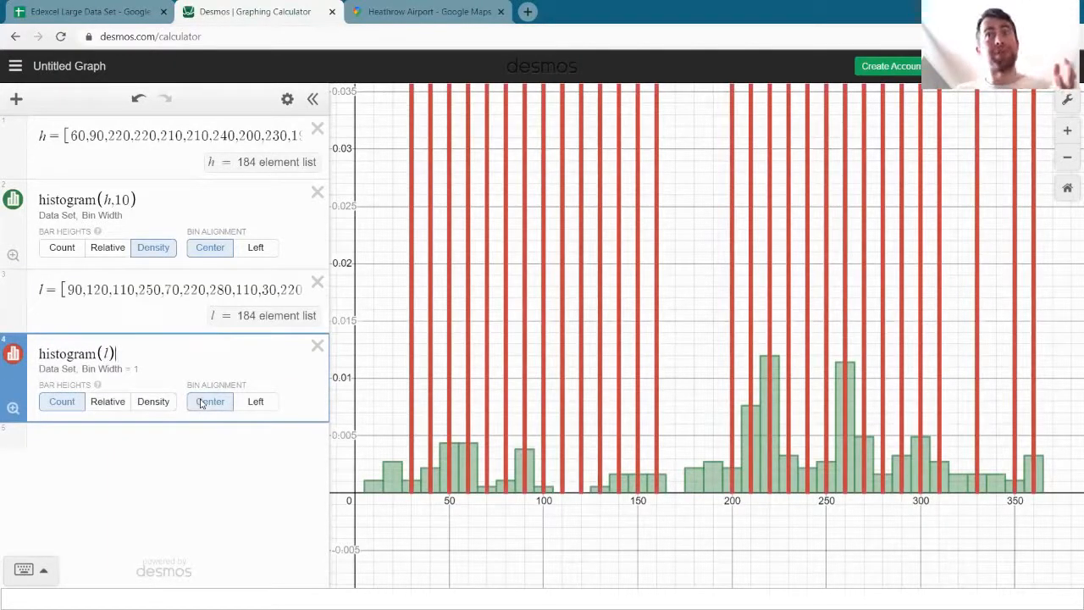
left_click(159, 403)
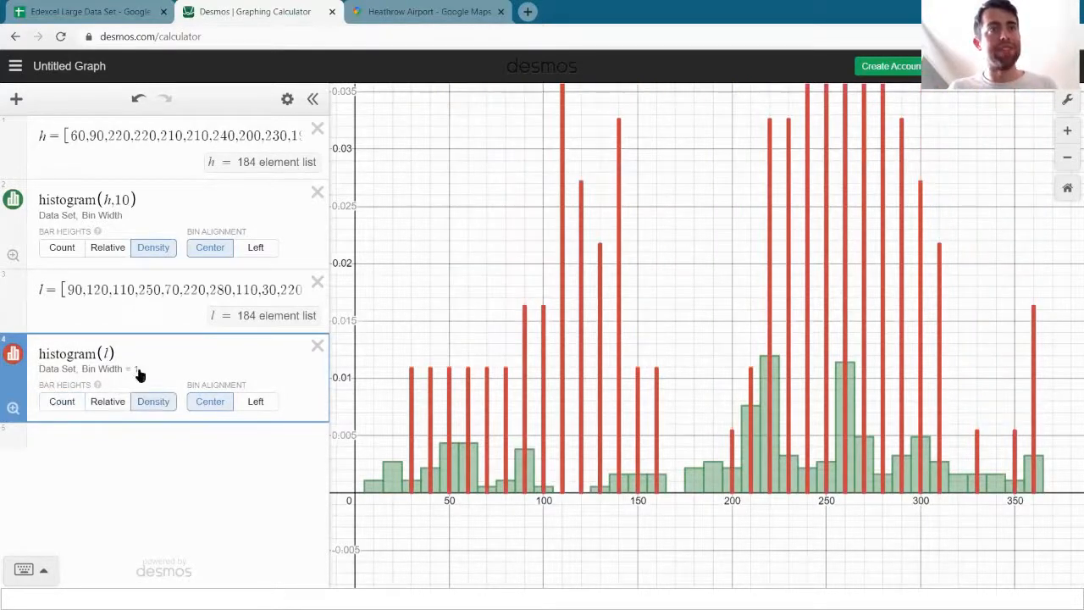
type(",1")
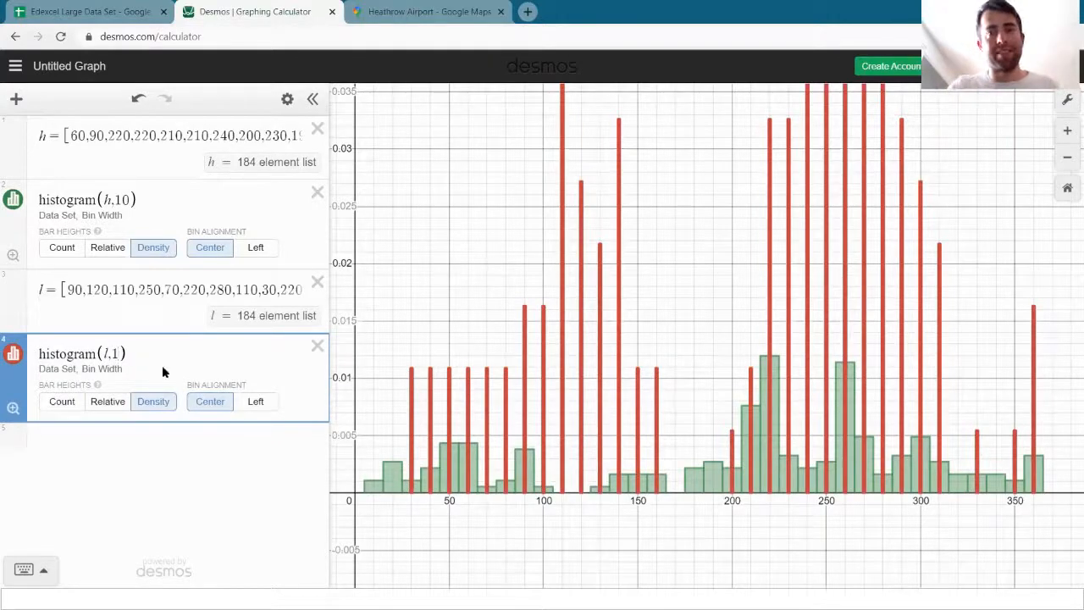
type("0")
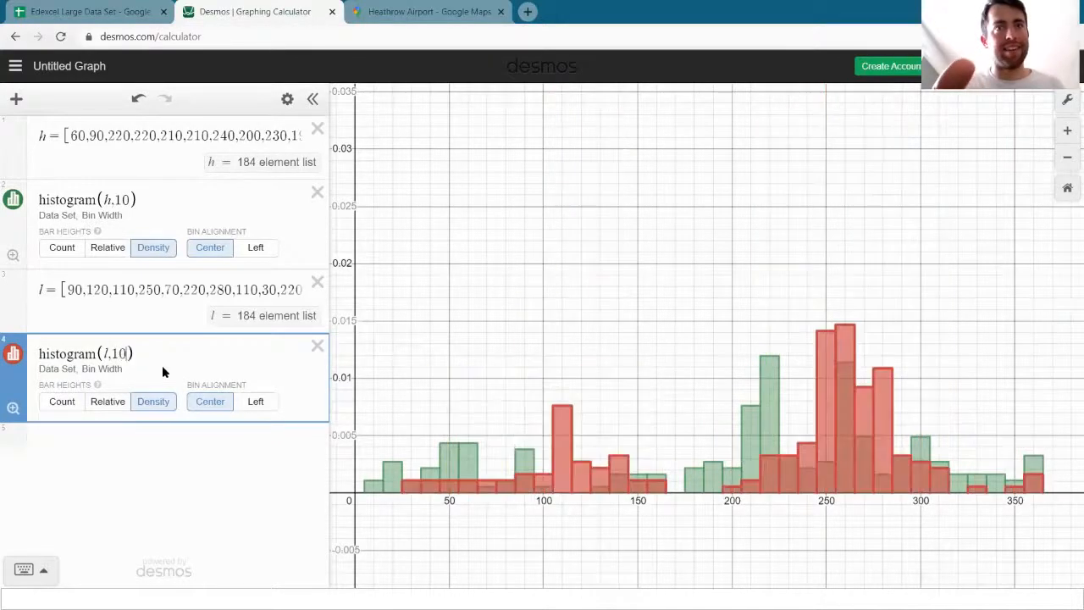
left_click(569, 282)
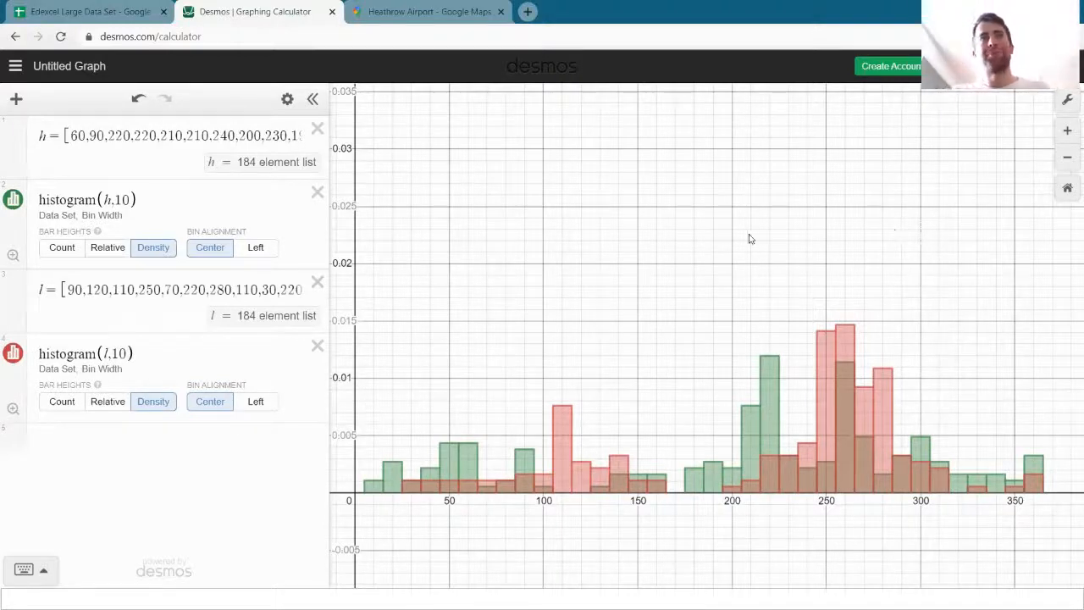
Switch to the Google Sheets data set and examine the Leuchars daily mean wind direction and daily max gust direction columns
left_click(95, 9)
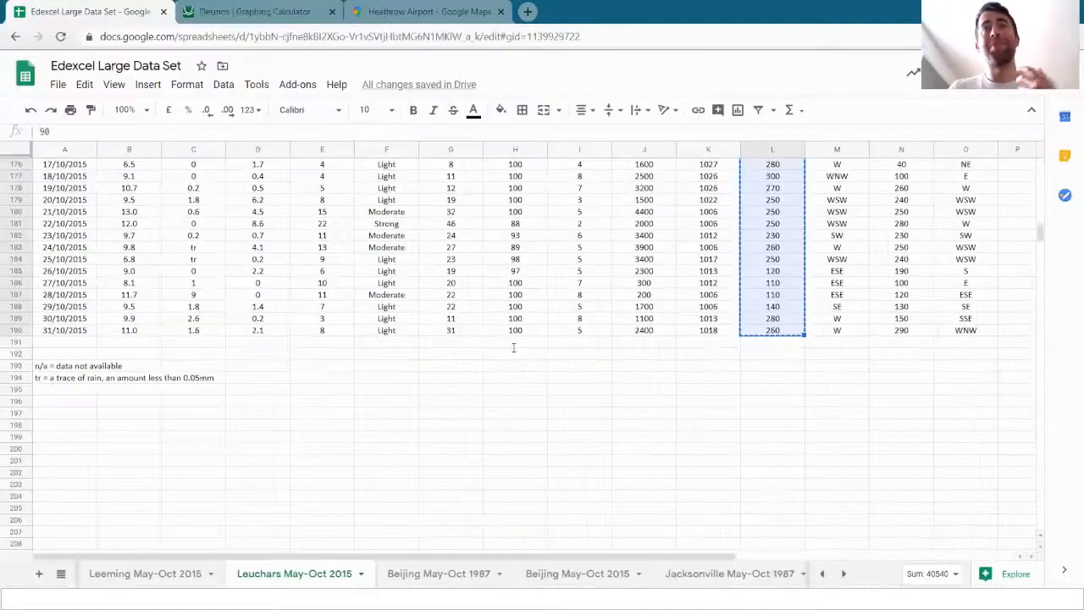
left_click(738, 360)
left_click_drag(1039, 225, 1038, 154)
left_click(834, 284)
key("Left")
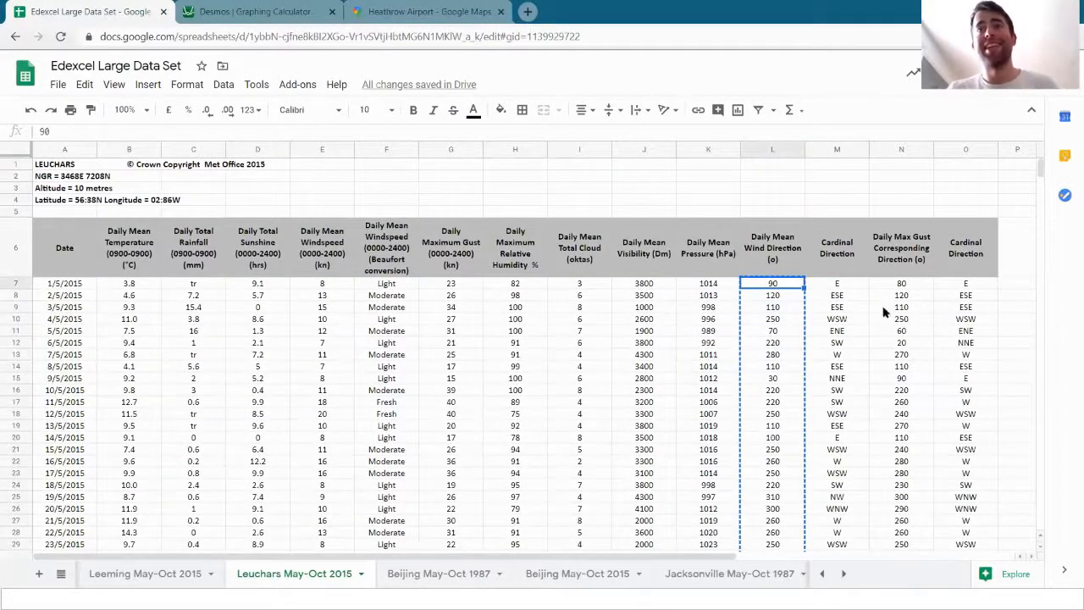
left_click(907, 300)
left_click(911, 286)
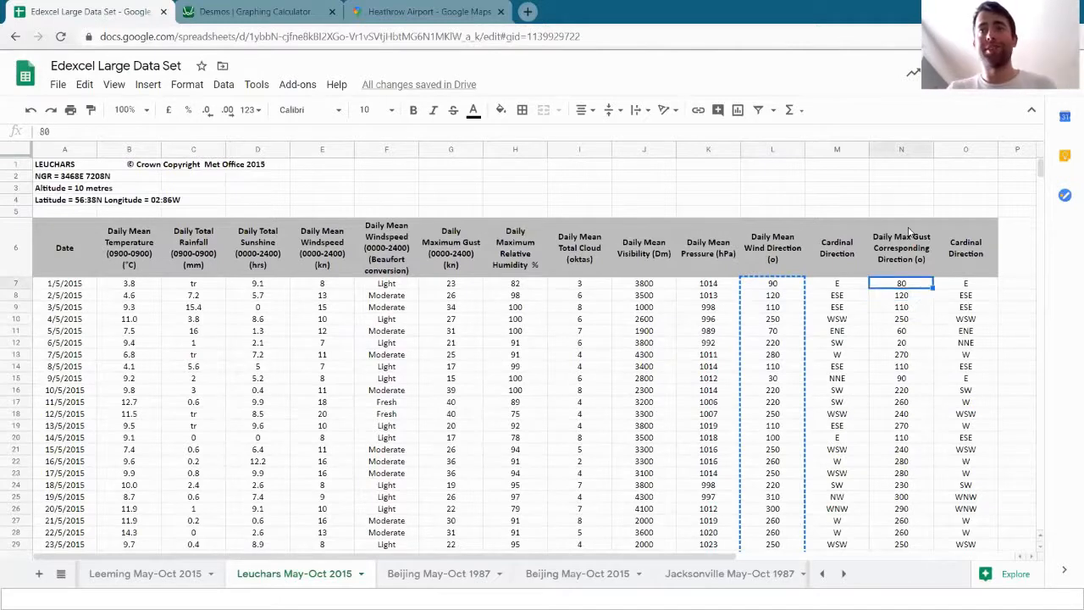